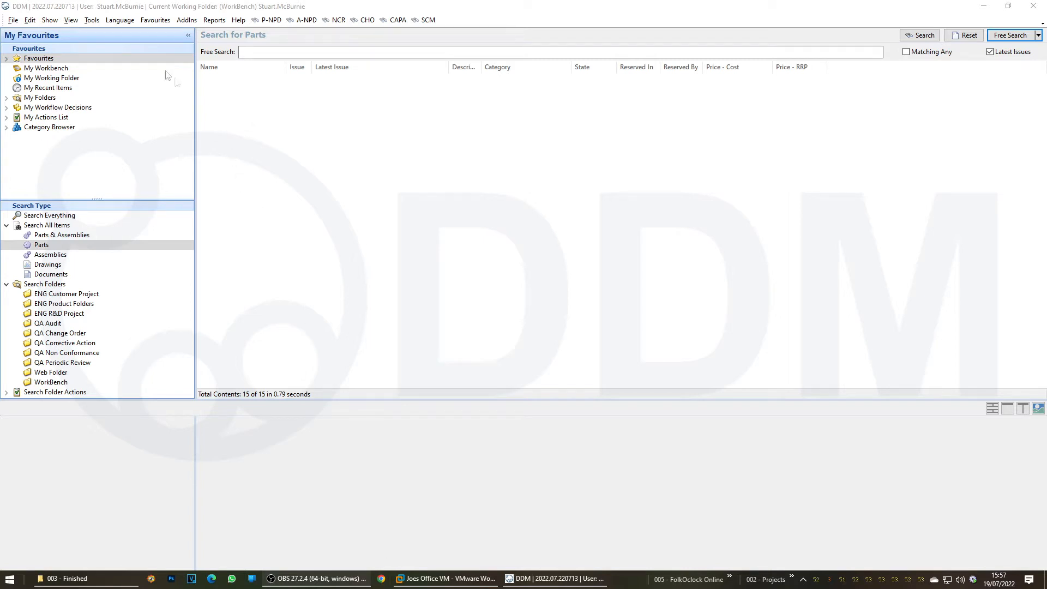
# Open the PLM web portal from the desktop client and log in with the account username
pyautogui.click(90, 20)
pyautogui.click(103, 56)
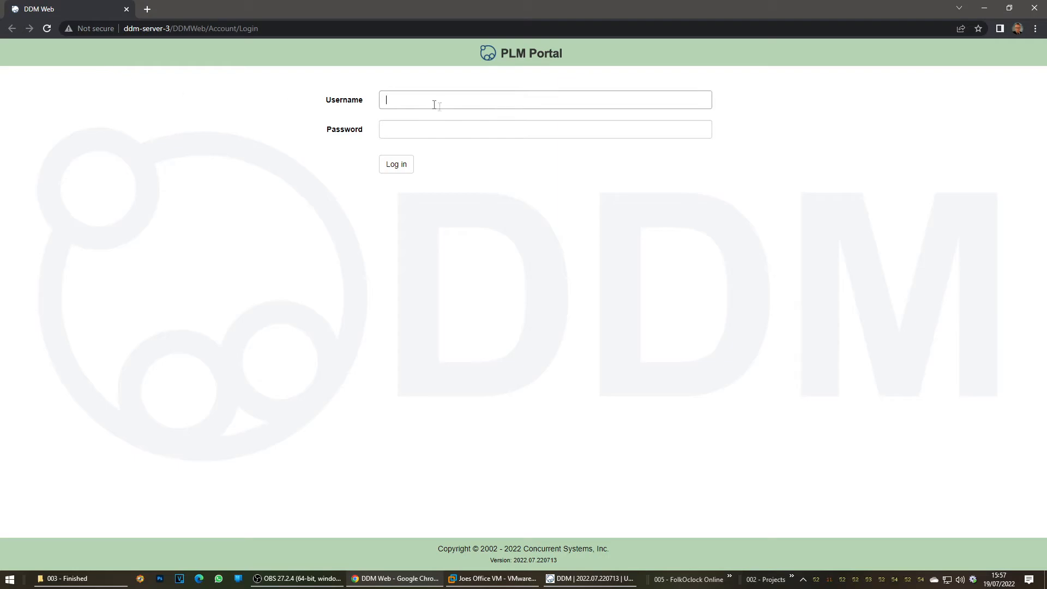
pyautogui.click(429, 99)
pyautogui.write('st')
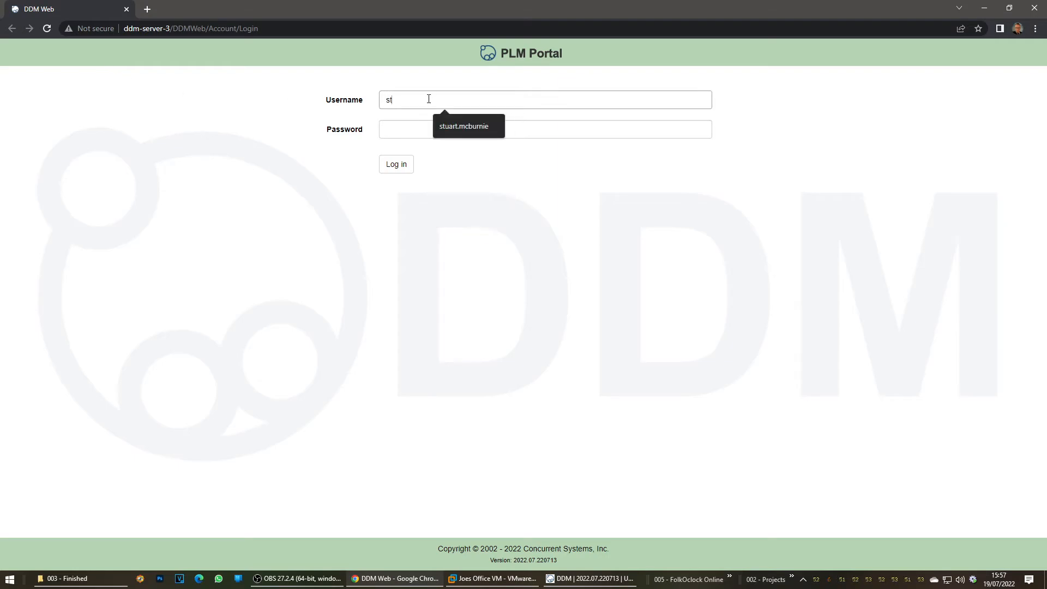
pyautogui.click(448, 126)
pyautogui.click(392, 166)
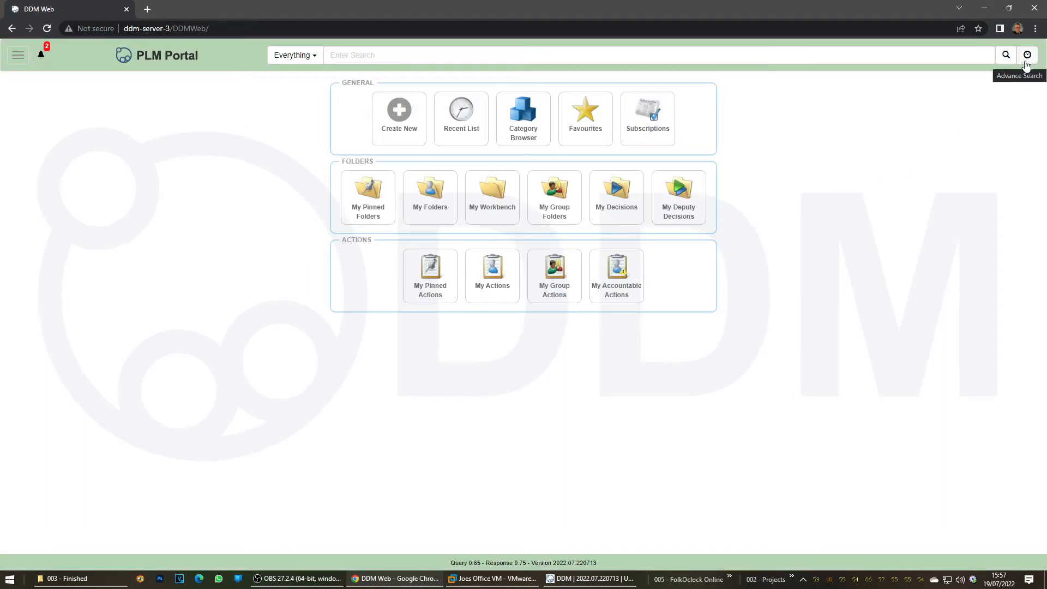
# Open the portal's advanced search and add two more criteria rows plus a second criteria group
pyautogui.click(1027, 55)
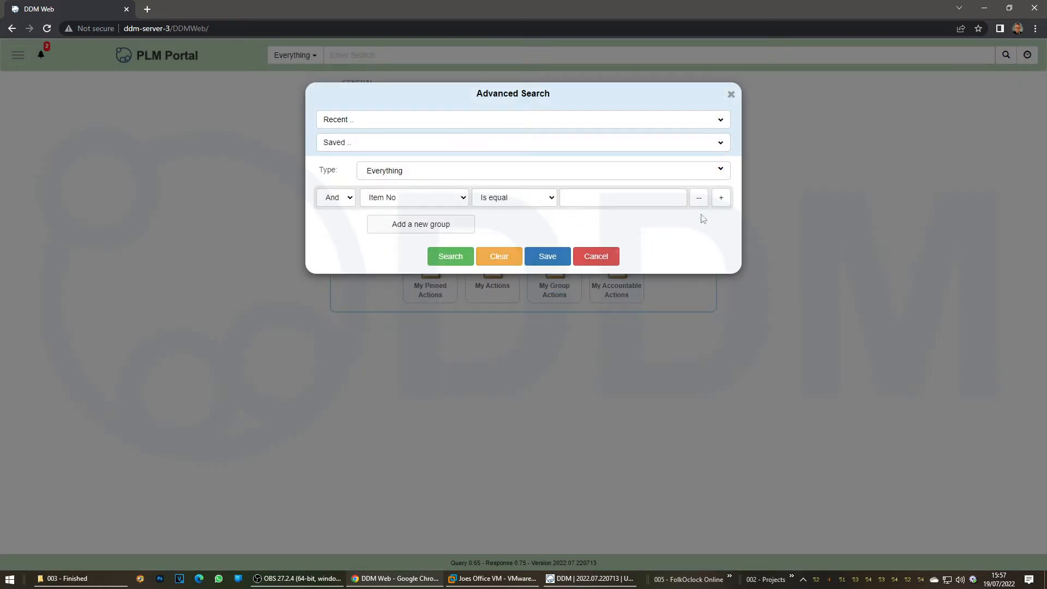
pyautogui.click(721, 198)
pyautogui.click(720, 222)
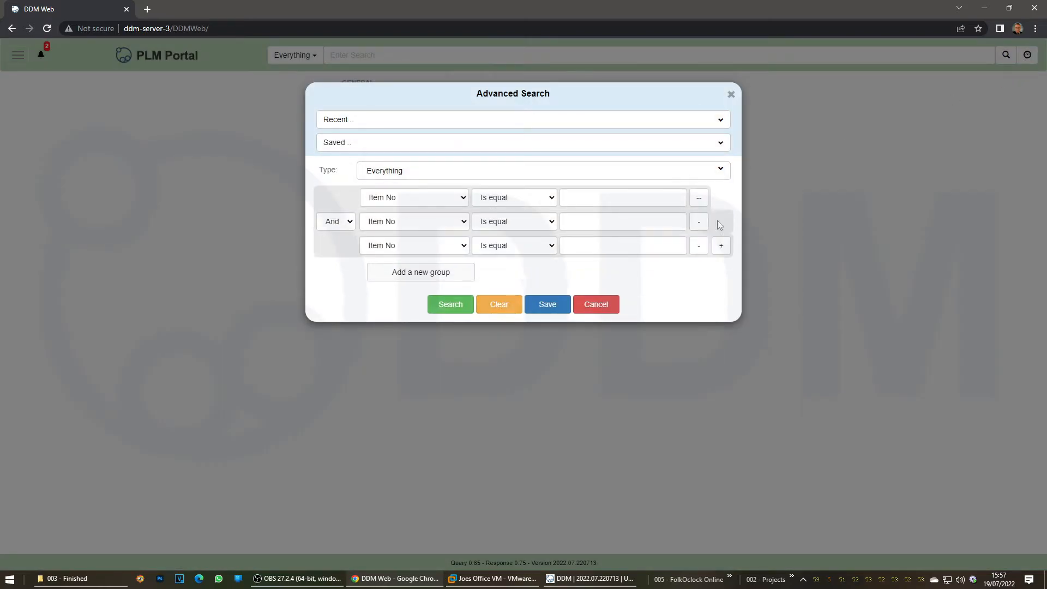
pyautogui.click(465, 277)
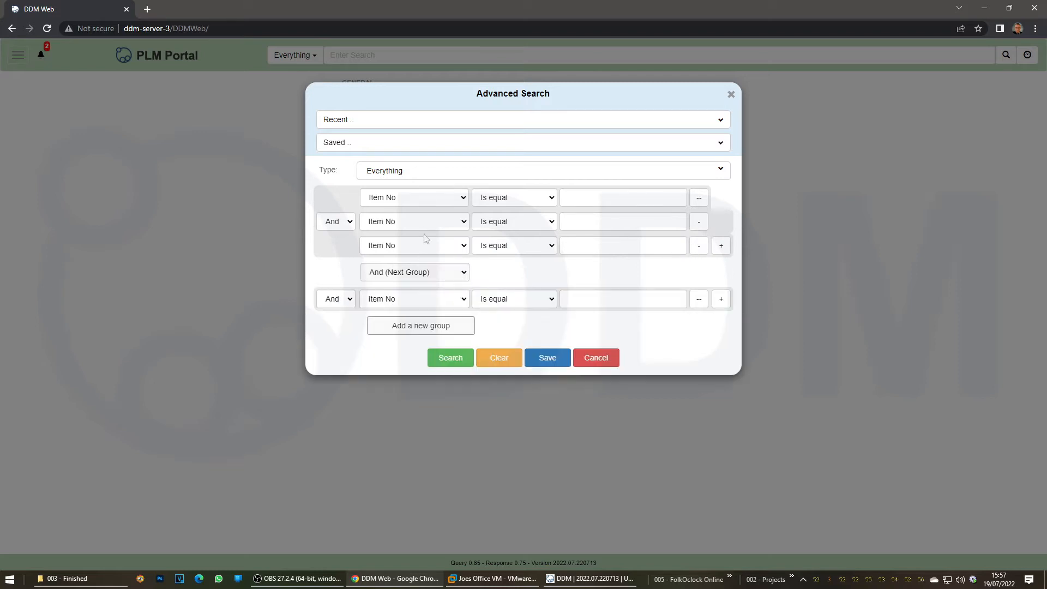
# Load the recent CHANGEORDER search for Active status and a specific responsible person, run it, and return to the portal home page
pyautogui.click(384, 126)
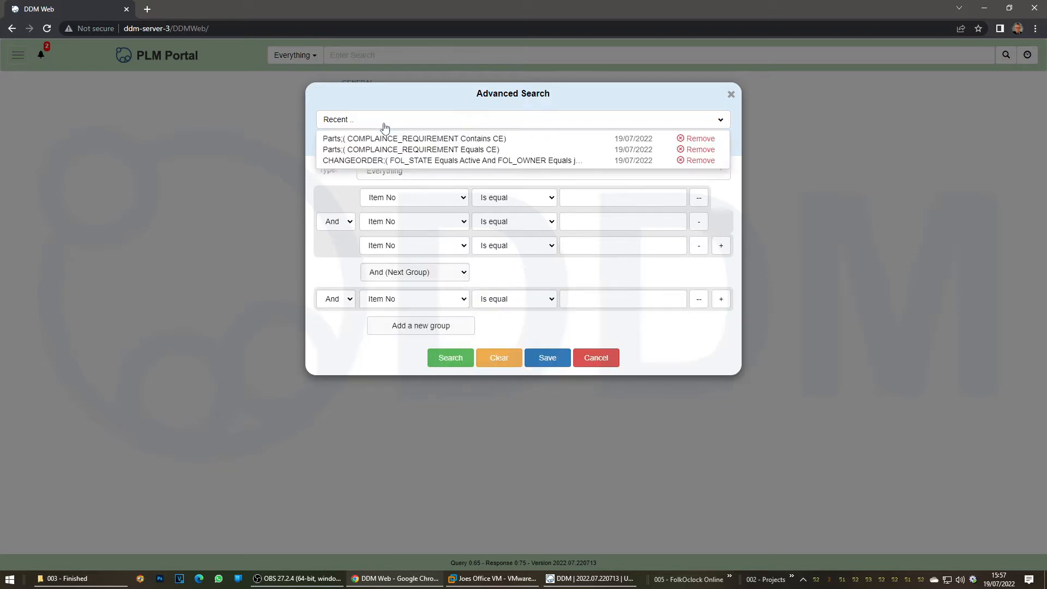
pyautogui.click(381, 161)
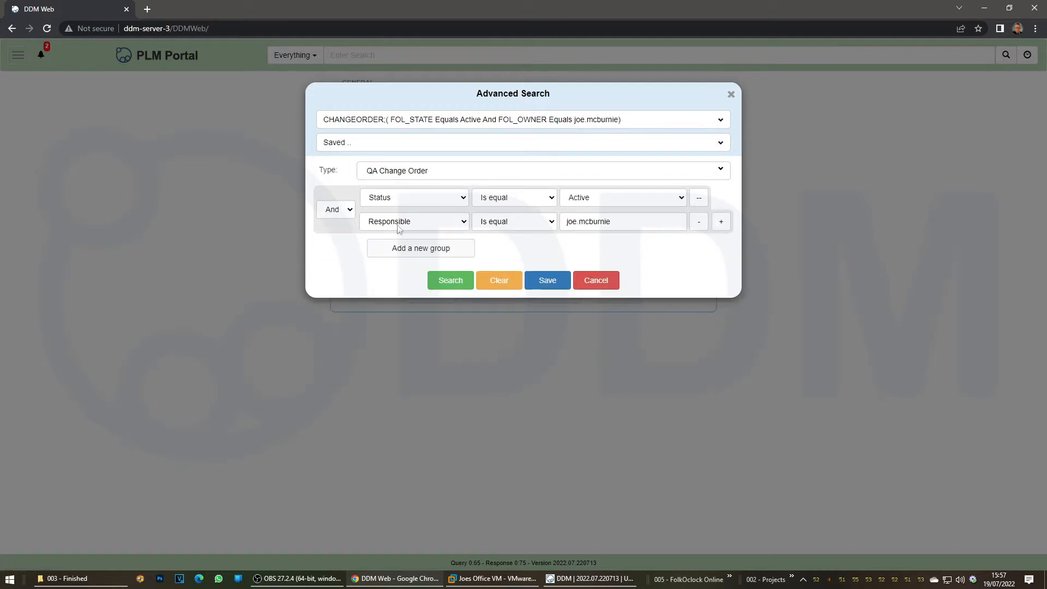
pyautogui.click(450, 285)
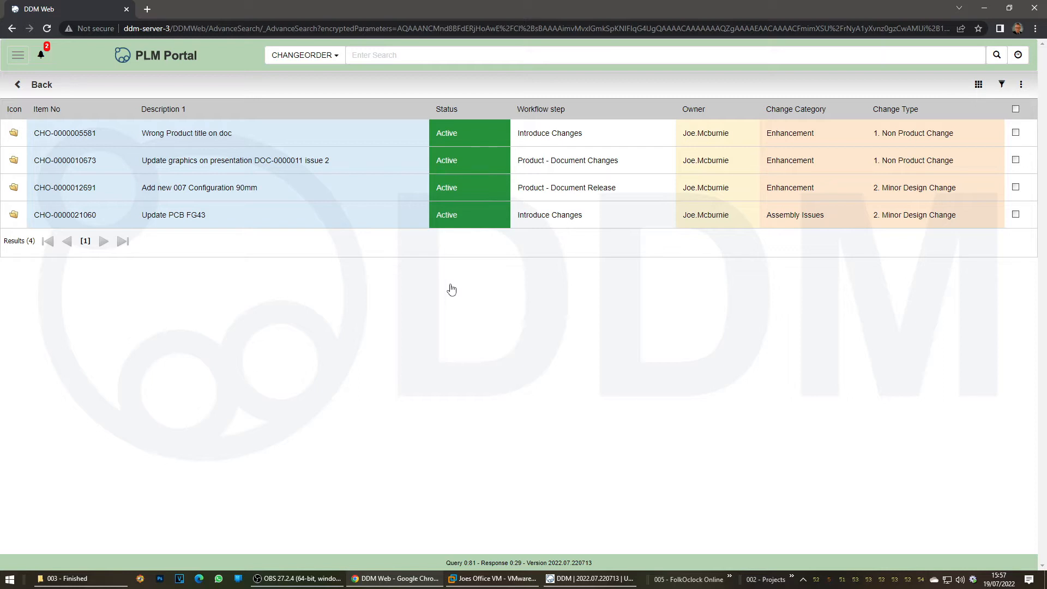
pyautogui.click(168, 55)
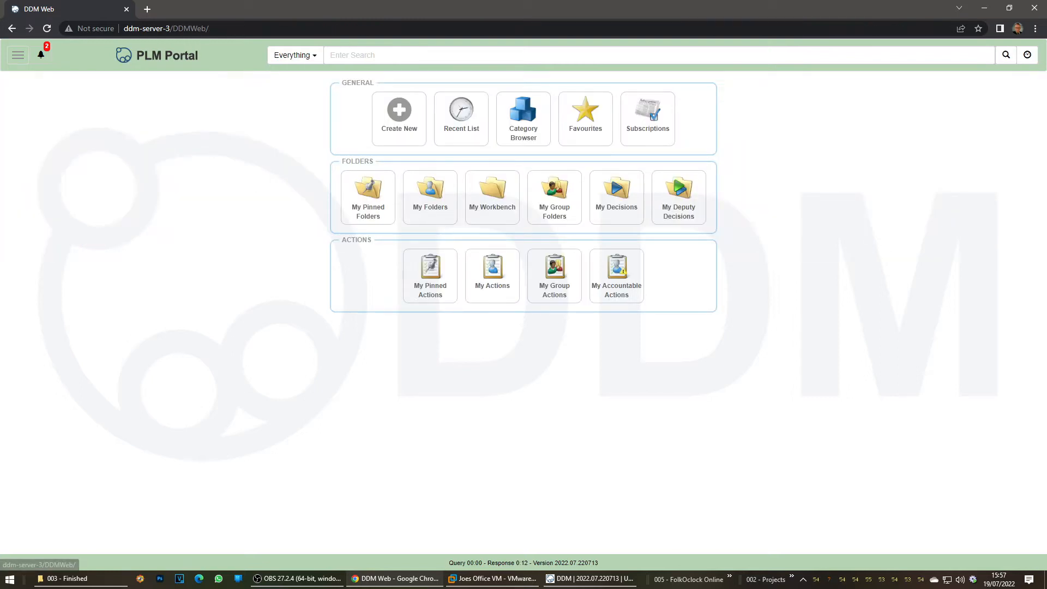
# Switch back to the DDM desktop client and change the Parts search mode from Free Search through Simple and Forms to Advanced
pyautogui.click(615, 582)
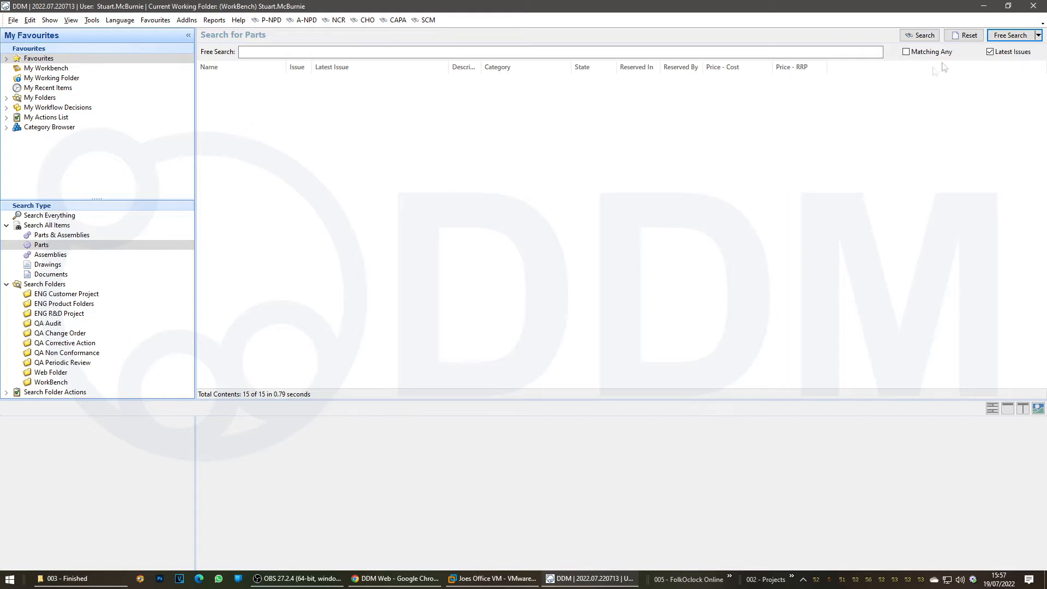
pyautogui.click(843, 53)
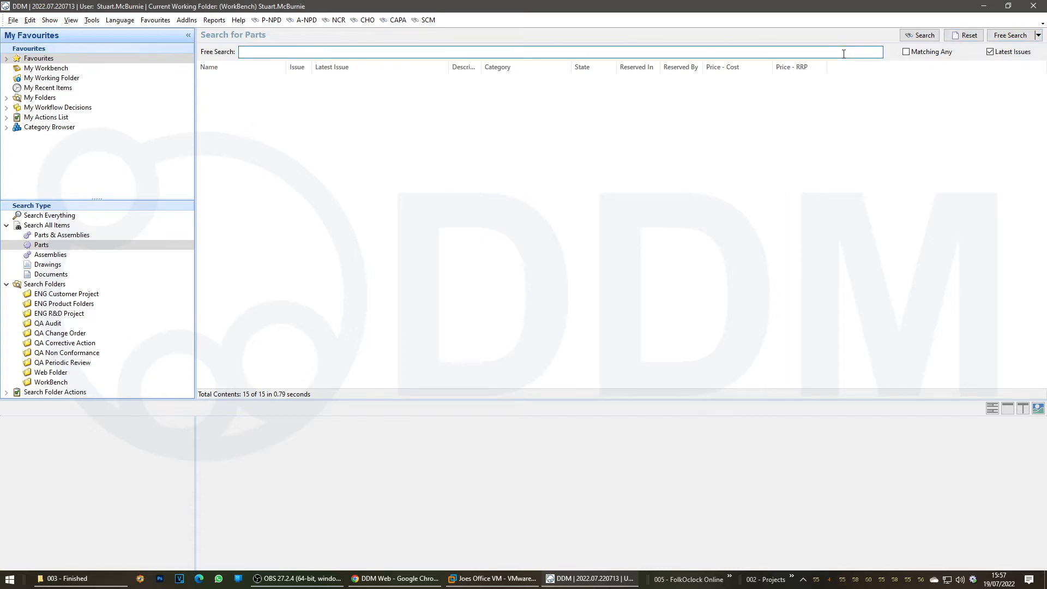
pyautogui.click(1010, 35)
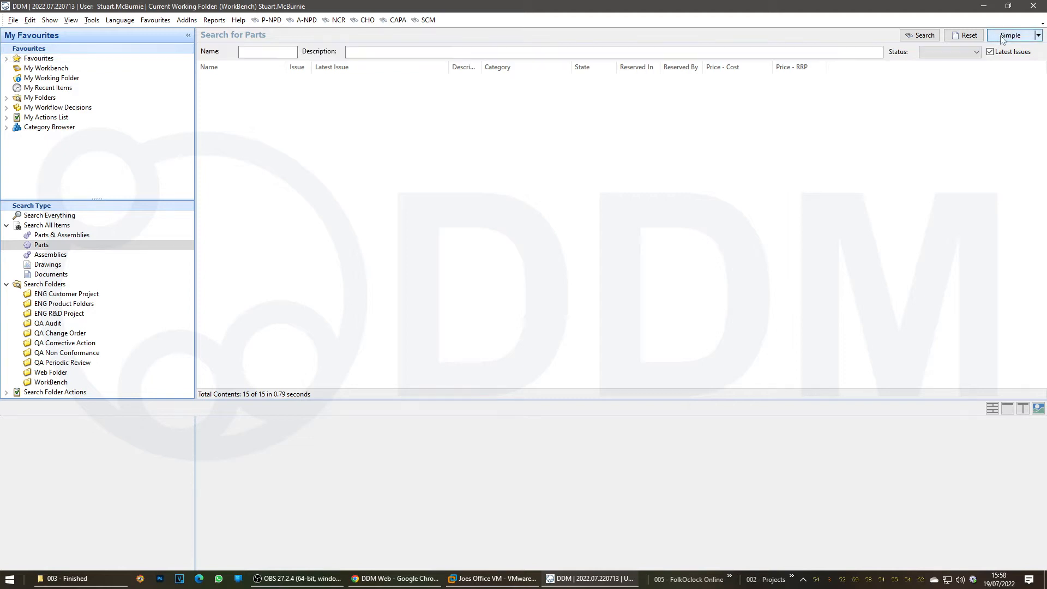
pyautogui.click(350, 55)
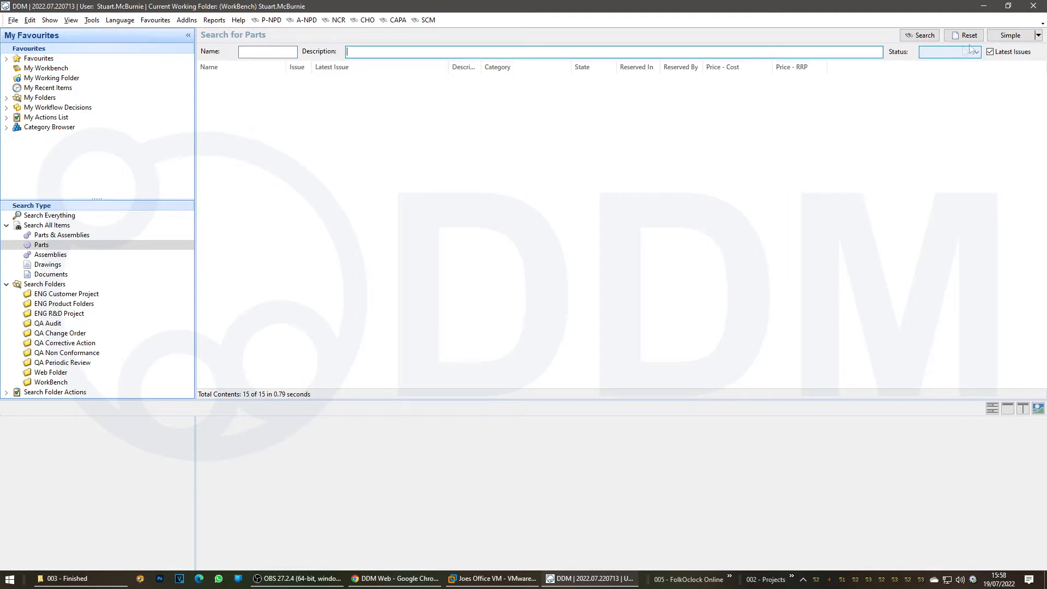
pyautogui.click(1003, 36)
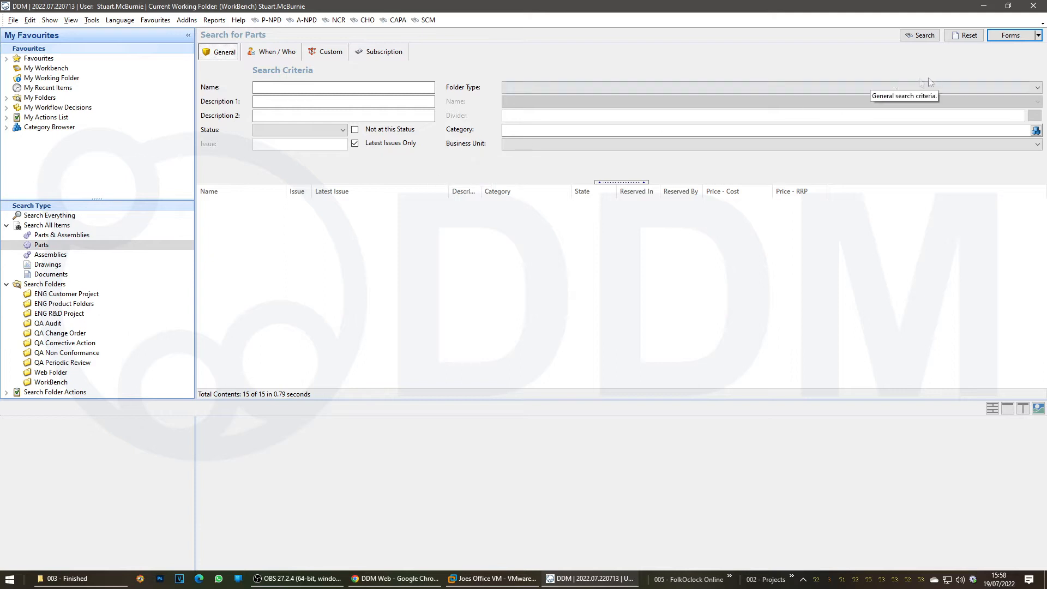
pyautogui.click(1017, 38)
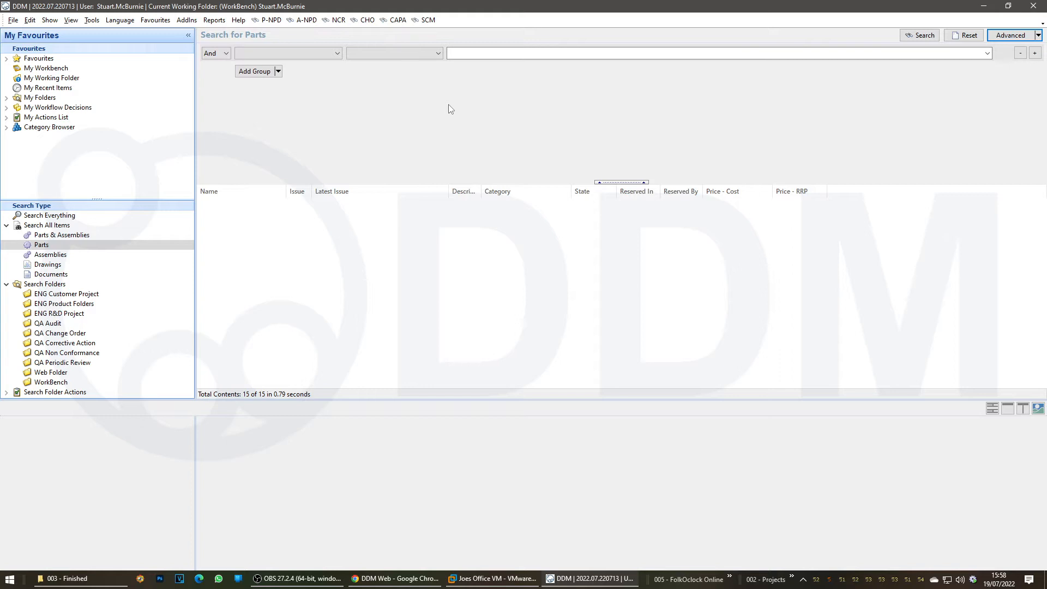
# Run the "Advanced Search - Greater than, less than" favourite from CAD Demos > Advanced Search and review its price and Bolt criteria
pyautogui.click(6, 59)
pyautogui.click(17, 69)
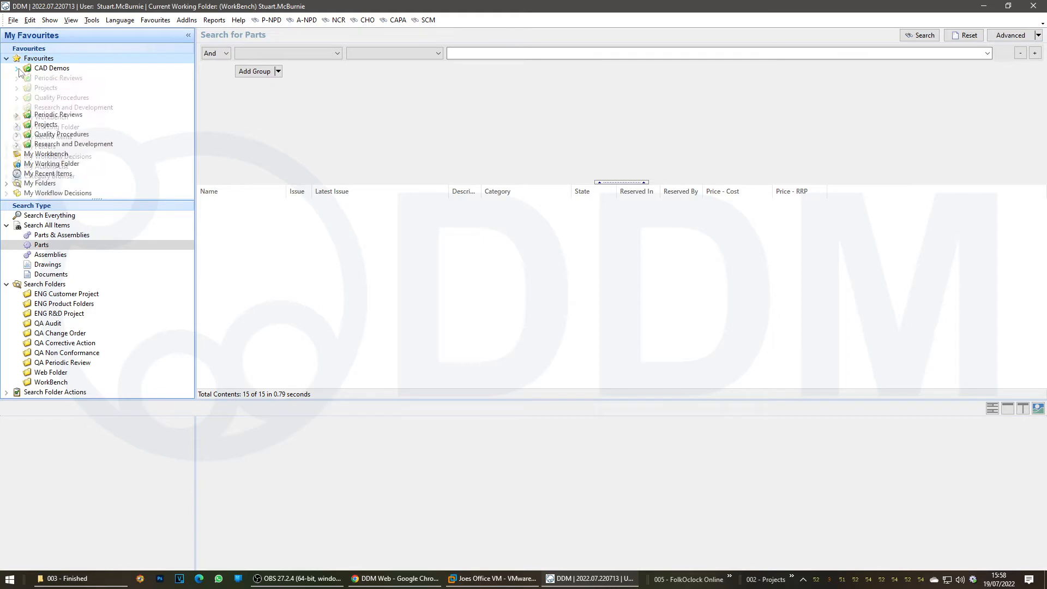
pyautogui.click(27, 79)
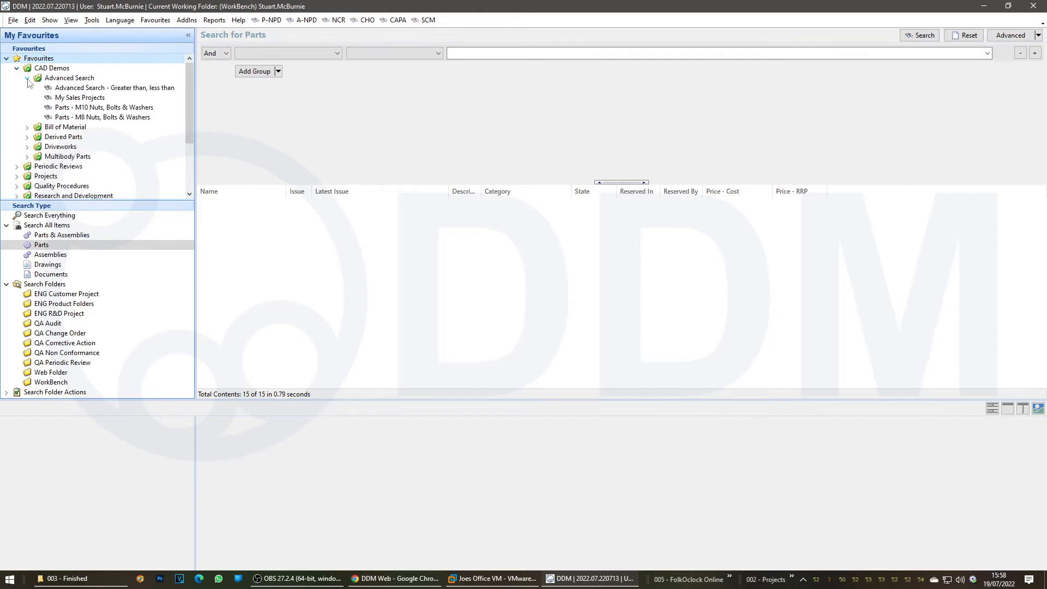
pyautogui.click(73, 88)
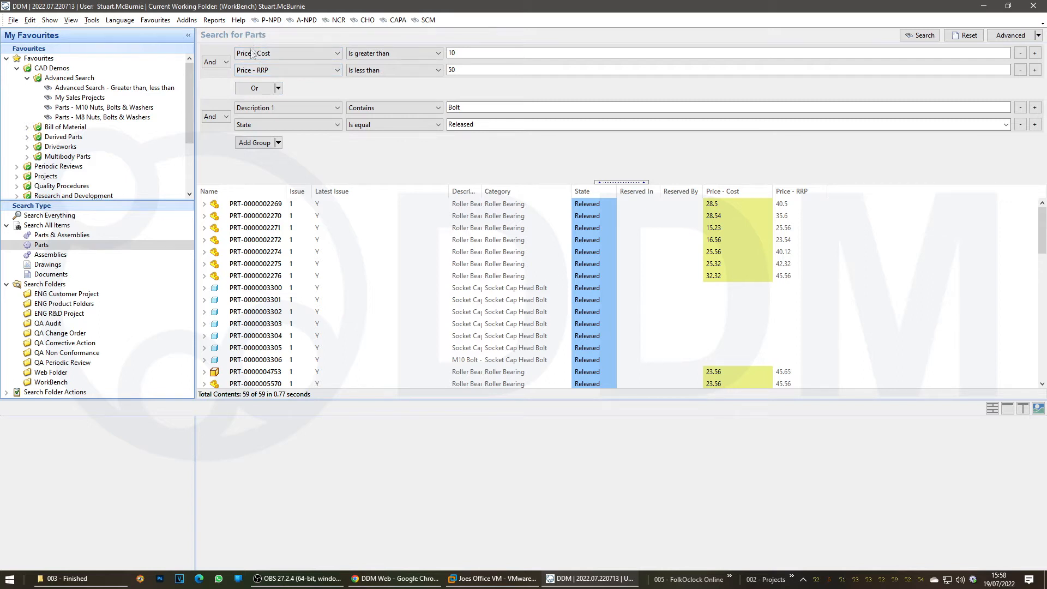
pyautogui.moveTo(461, 53); pyautogui.dragTo(443, 69)
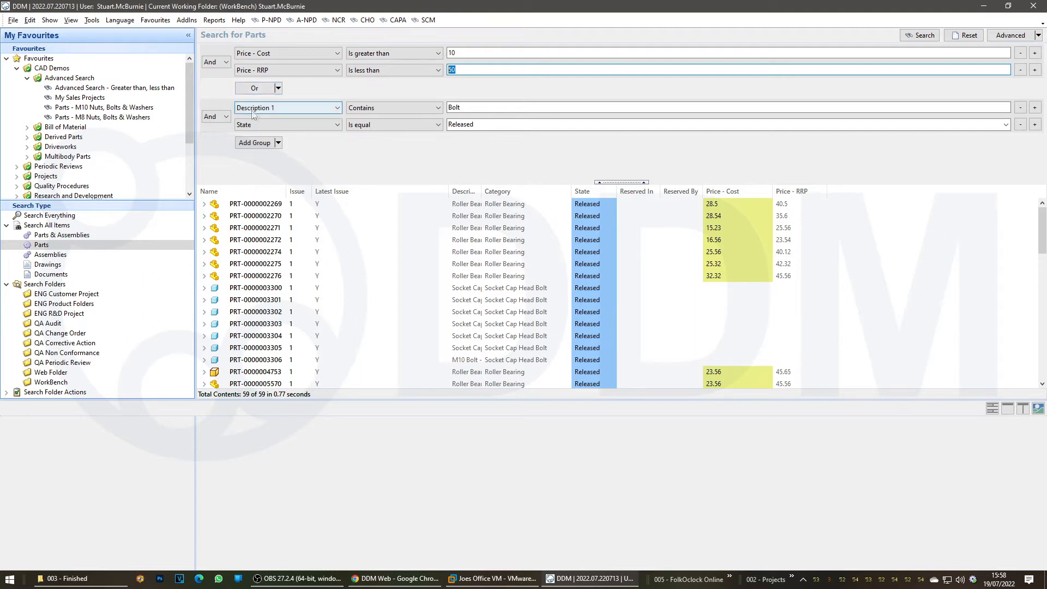
pyautogui.click(464, 107)
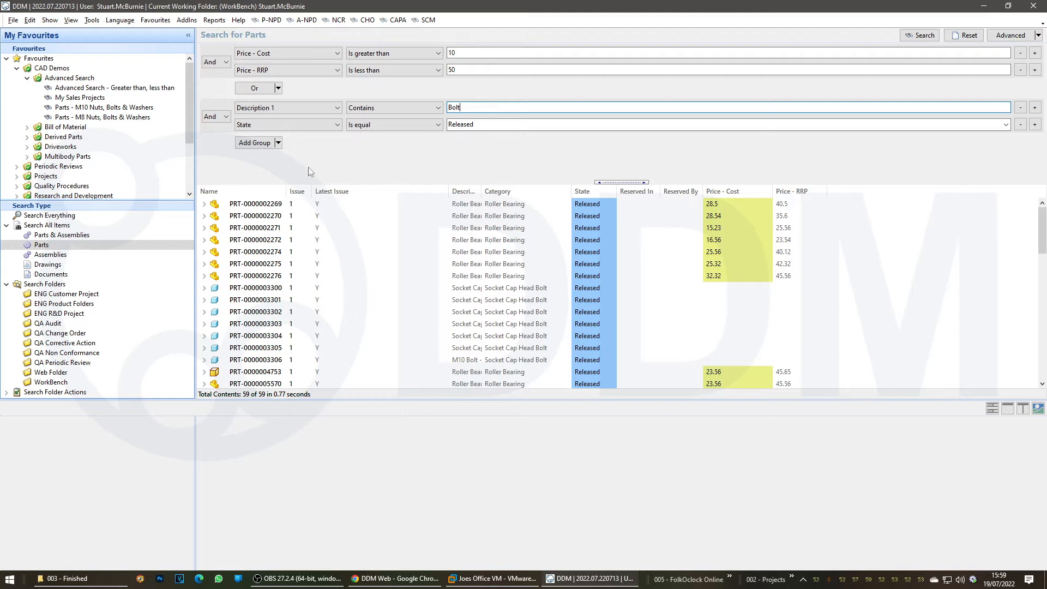
# Enlarge the results area, sort the parts by Price - Cost in descending order, and select all parts that have a cost price
pyautogui.moveTo(702, 182); pyautogui.dragTo(701, 156)
pyautogui.click(723, 167)
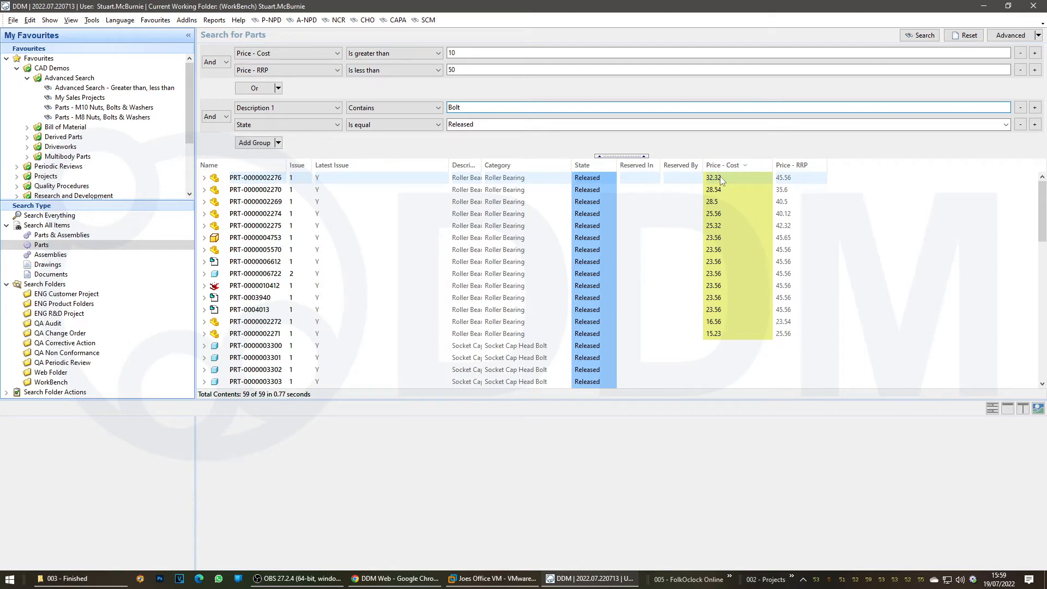
pyautogui.click(721, 178)
pyautogui.keyDown('shift'); pyautogui.click(740, 334); pyautogui.keyUp('shift')
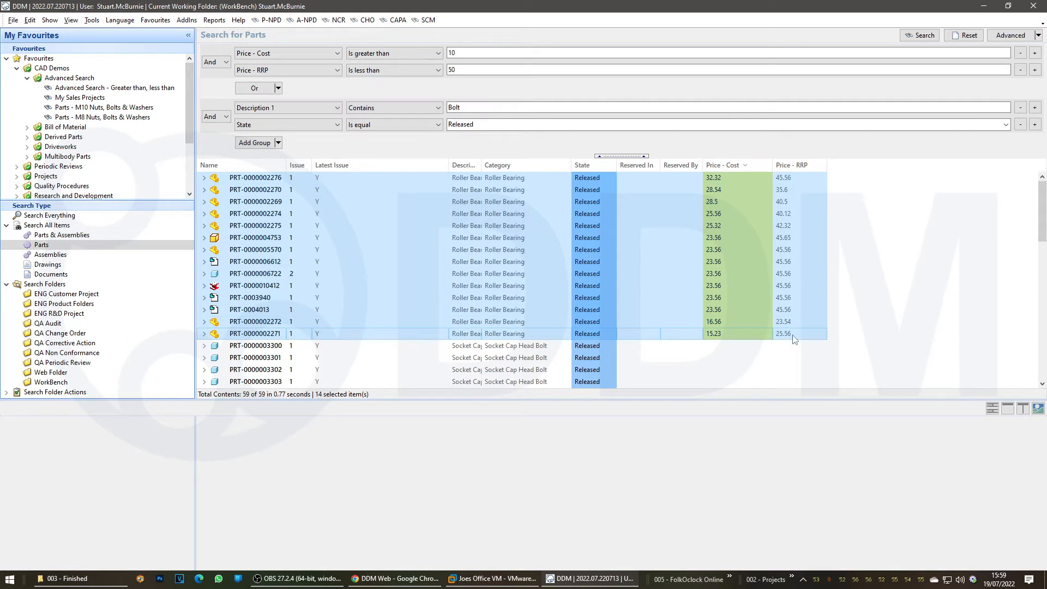
# Select the Socket Cap Head Bolt M2 x 4 part, widen the Description 1 column and narrow the Latest Issue column
pyautogui.scroll(-4, 693, 327)
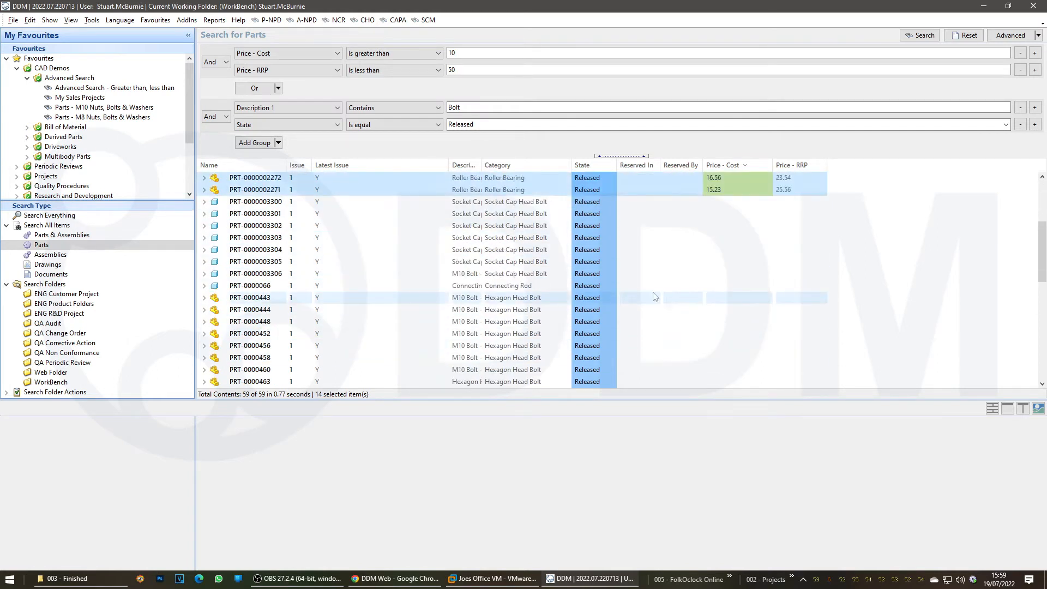
pyautogui.click(548, 205)
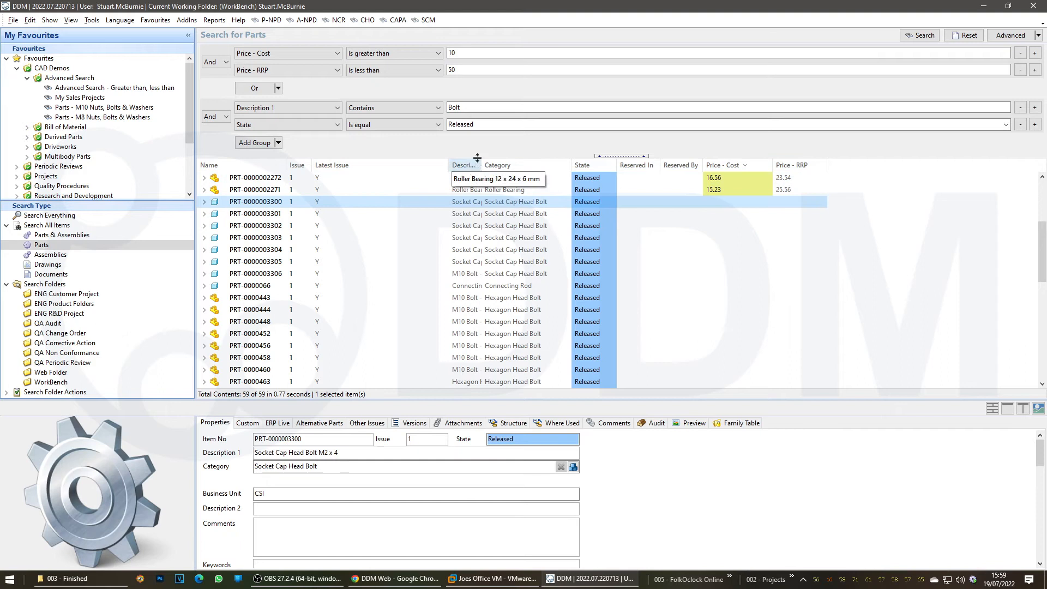
pyautogui.moveTo(482, 164); pyautogui.dragTo(577, 167)
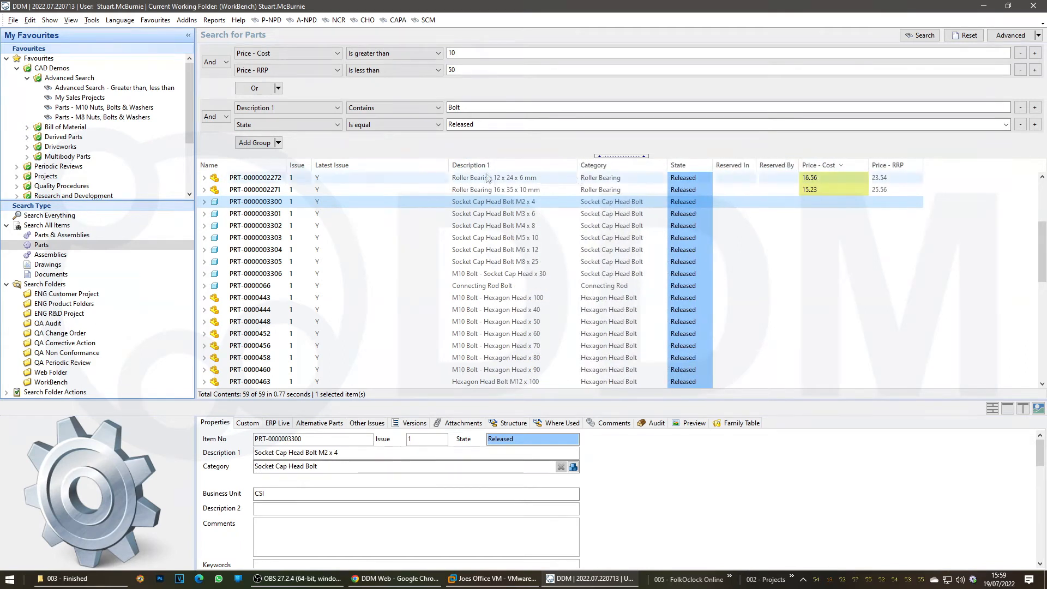
pyautogui.moveTo(450, 164); pyautogui.dragTo(355, 187)
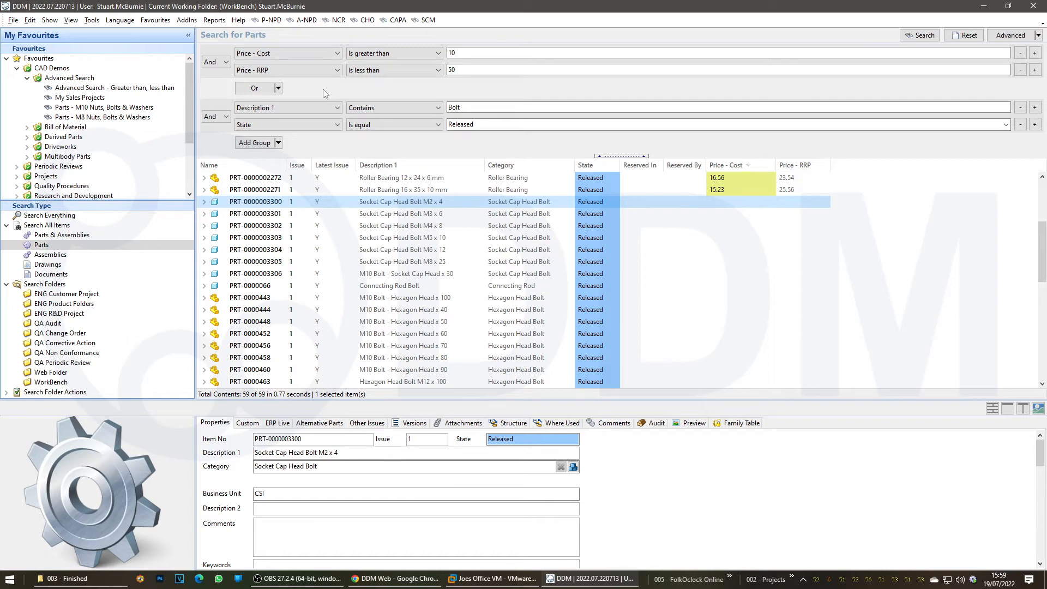
# Run the "Parts - M10 Nuts, Bolts & Washers" favourite, expand the criteria area to review its three groups, and shrink it again
pyautogui.click(101, 112)
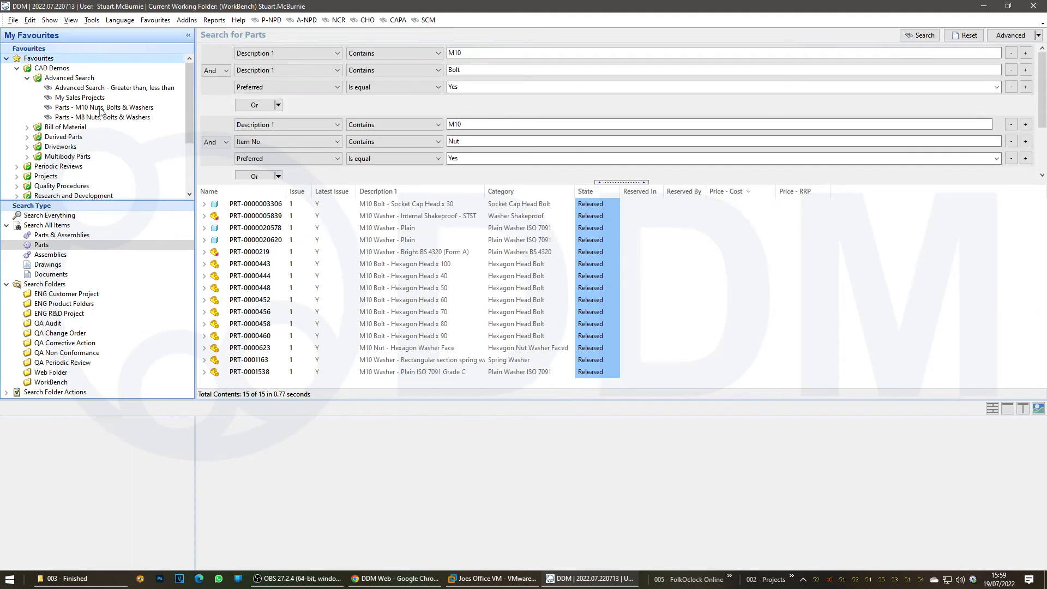
pyautogui.moveTo(379, 182); pyautogui.dragTo(386, 252)
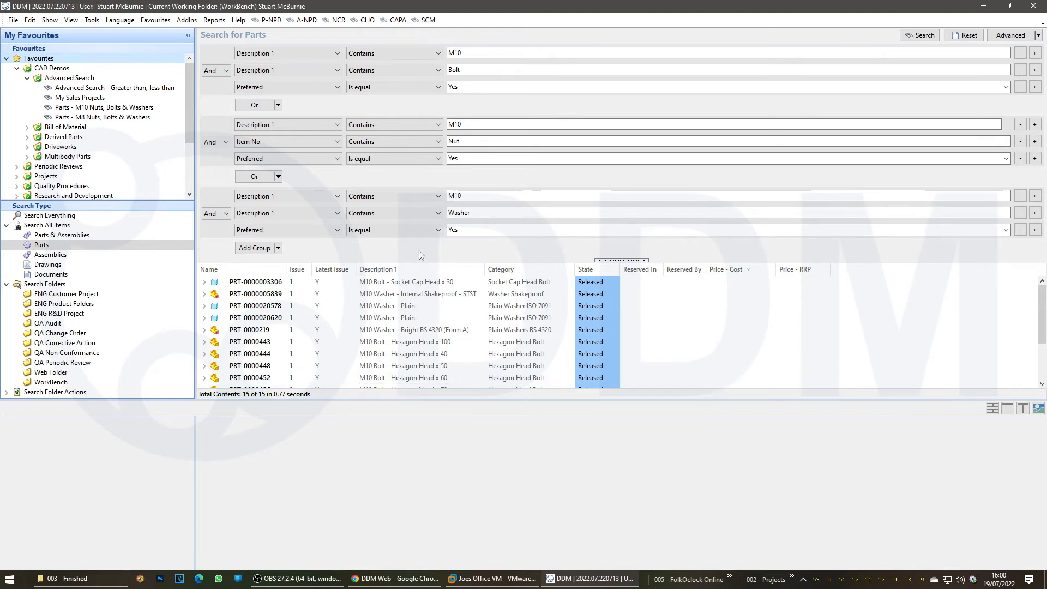
pyautogui.moveTo(422, 258)
pyautogui.mouseDown()
pyautogui.moveTo(423, 93)
pyautogui.moveTo(423, 102)
pyautogui.mouseUp()
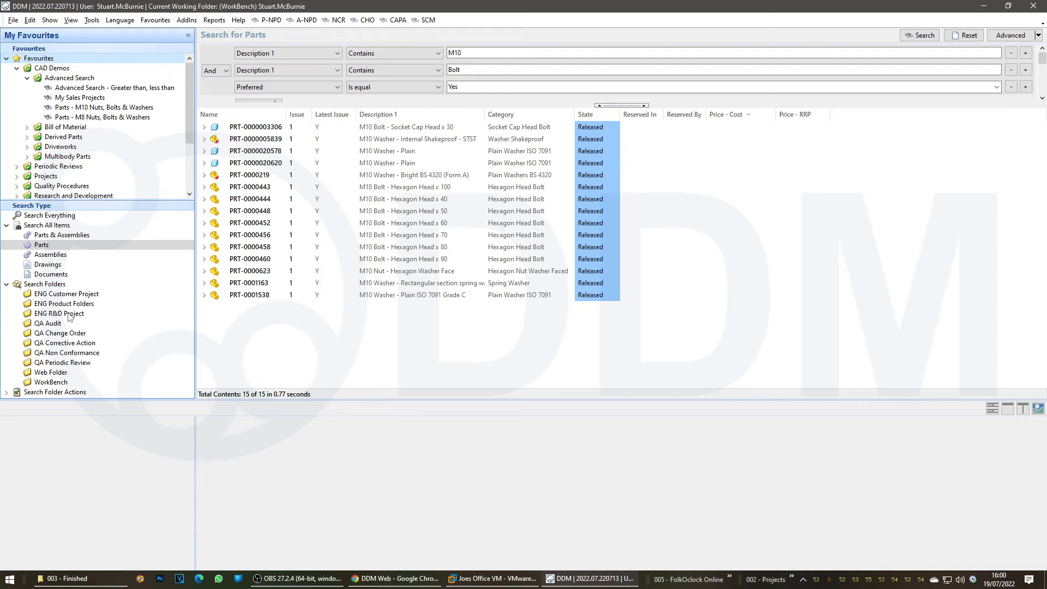
# Try the loaded M10 criteria on the QA Change Order search type, and reset the search criteria
pyautogui.click(68, 333)
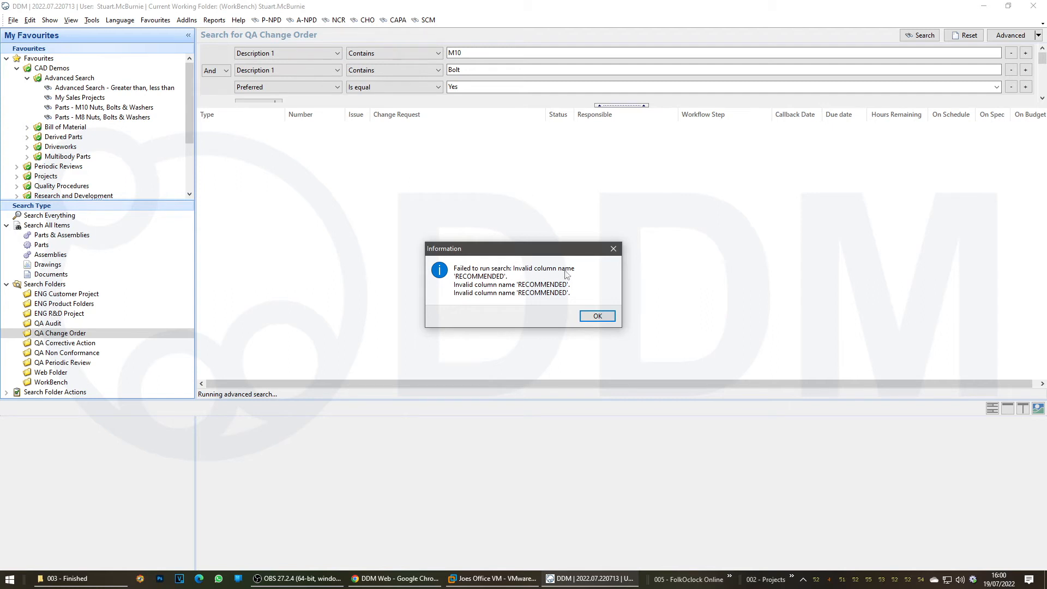
pyautogui.click(597, 316)
pyautogui.click(976, 36)
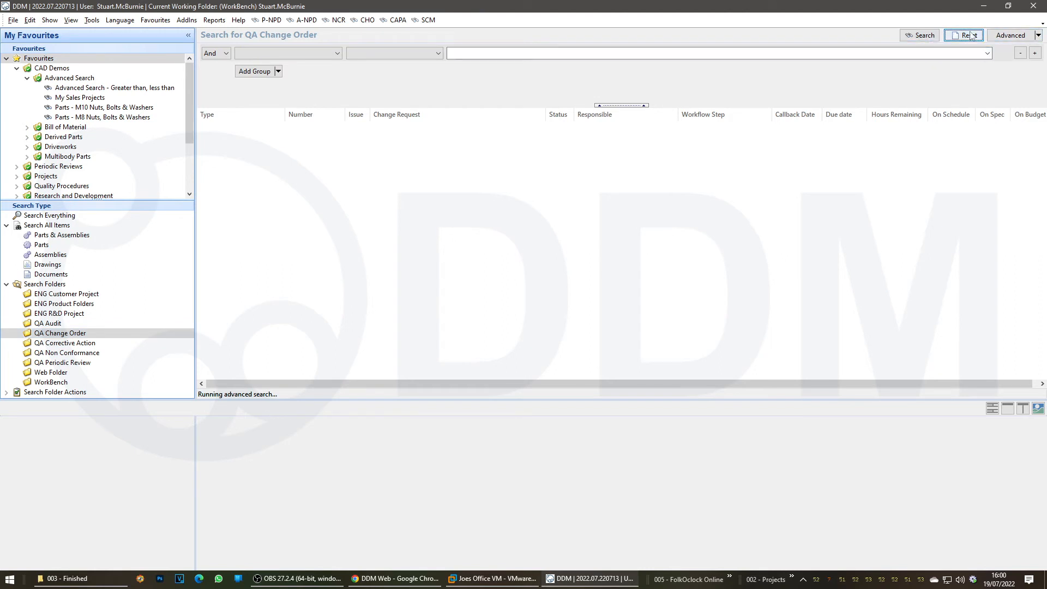
pyautogui.click(964, 41)
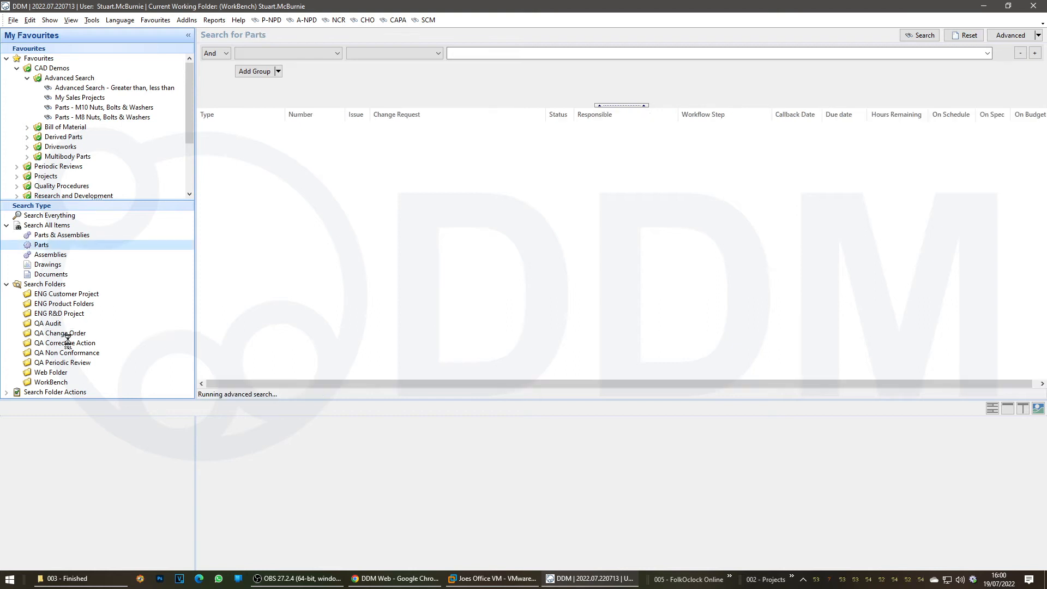
# Start a QA Change Order search with an And criterion requiring Status to be equal to Active
pyautogui.click(60, 334)
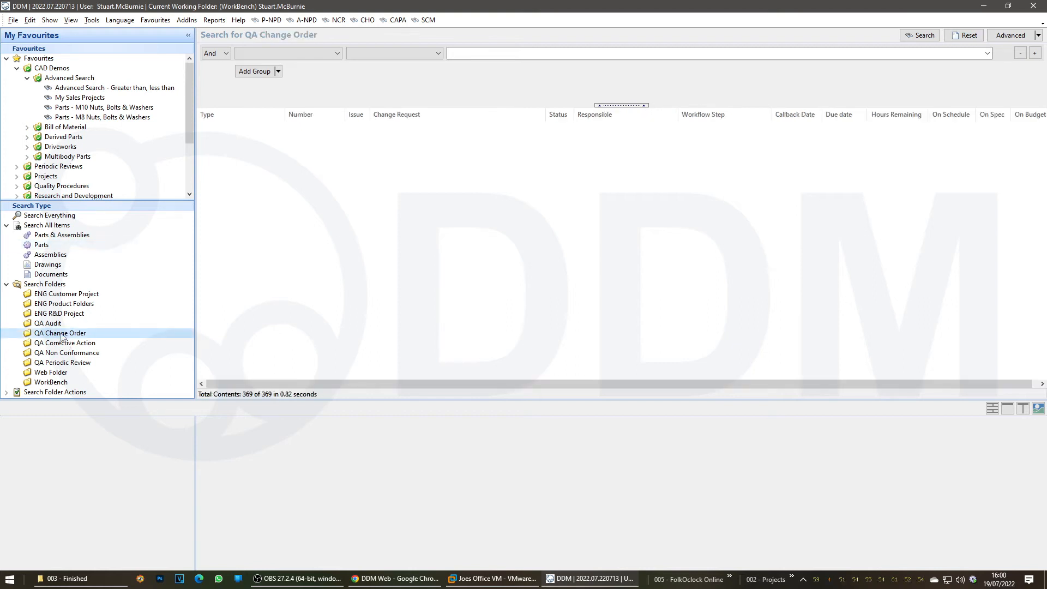
pyautogui.click(305, 53)
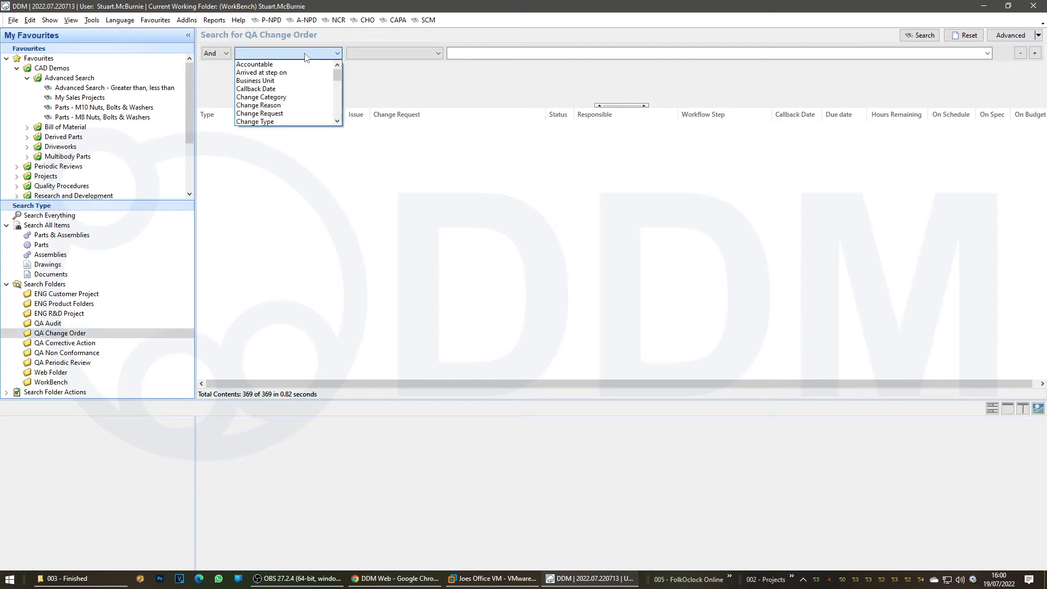
pyautogui.scroll(-4, 297, 80)
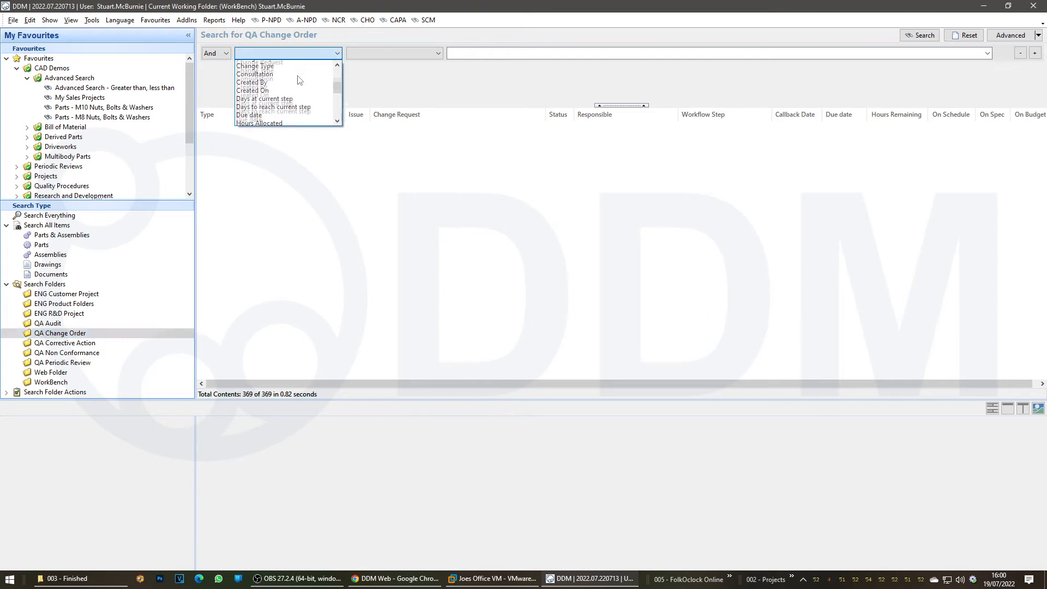
pyautogui.scroll(-4, 298, 80)
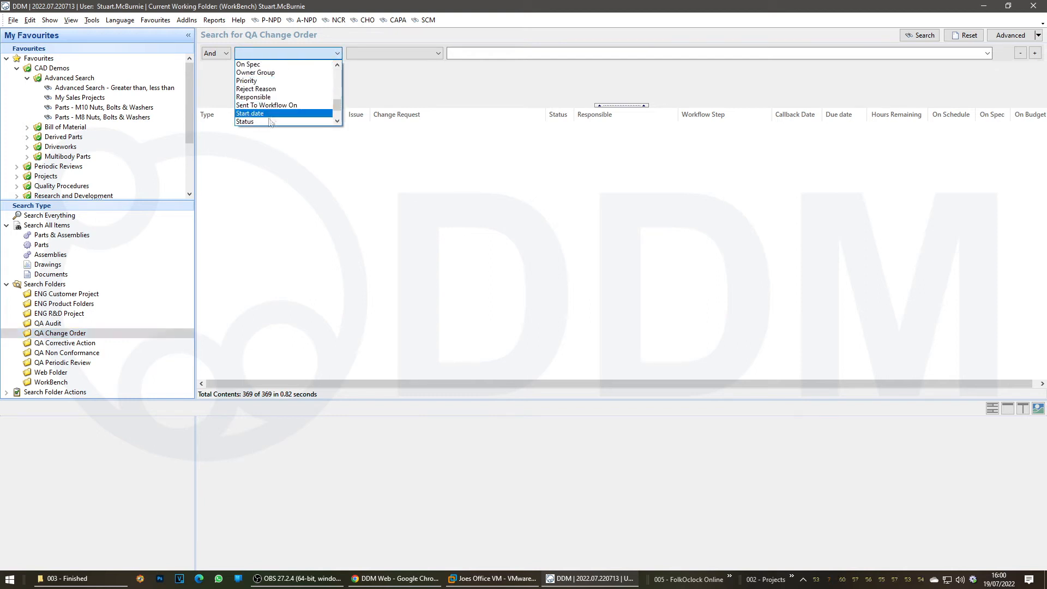
pyautogui.click(267, 122)
pyautogui.click(362, 54)
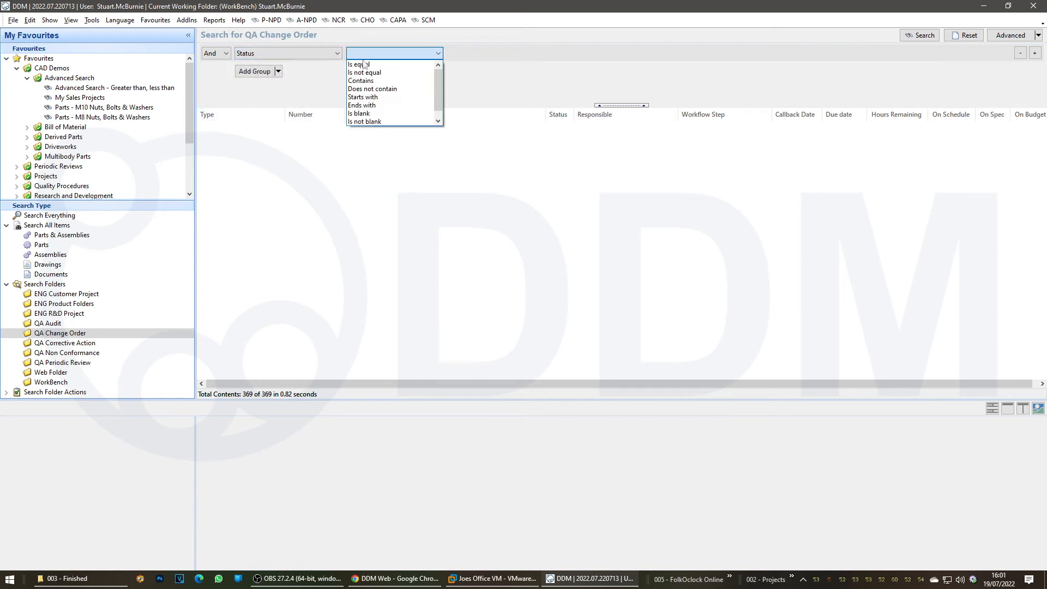
pyautogui.click(363, 64)
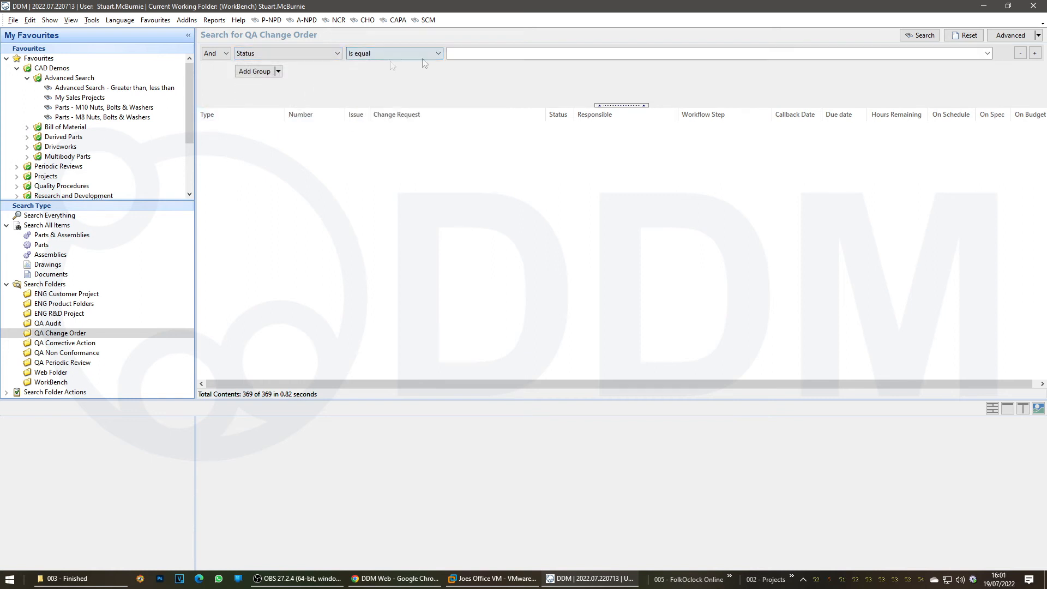
pyautogui.click(988, 53)
pyautogui.click(562, 78)
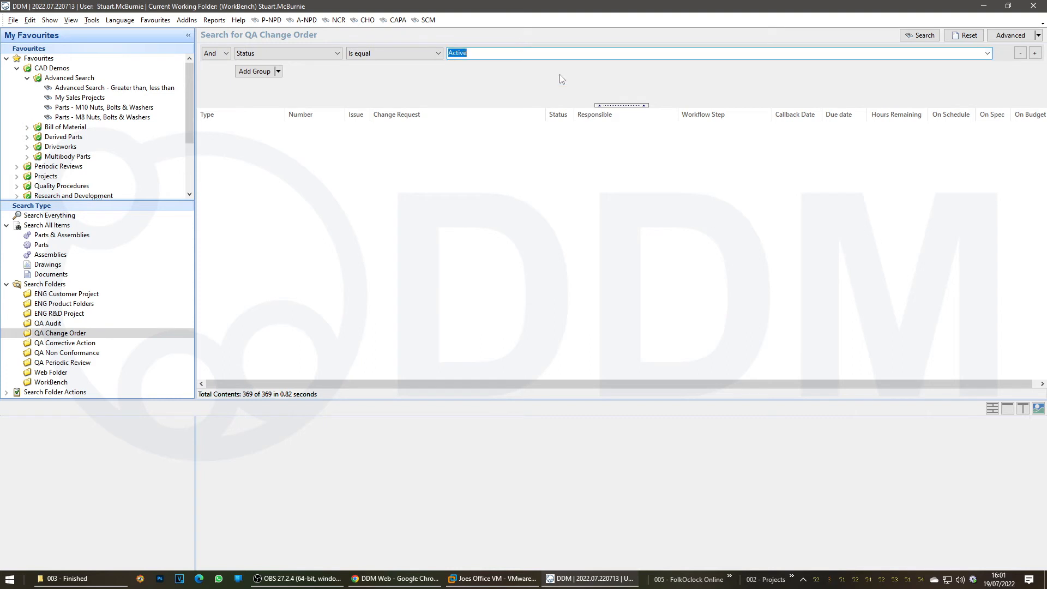
pyautogui.click(216, 54)
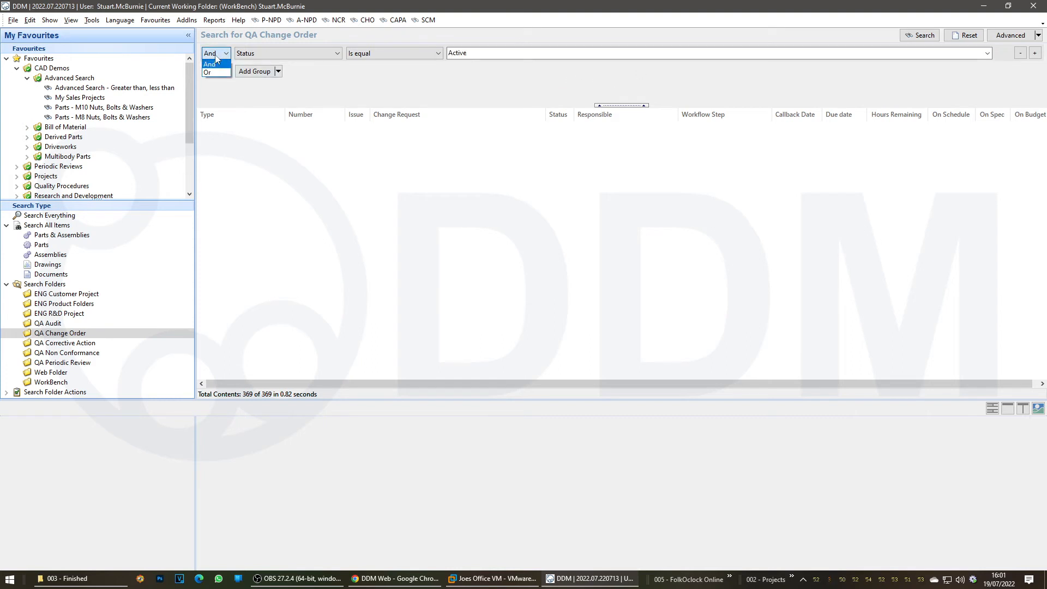
pyautogui.click(216, 65)
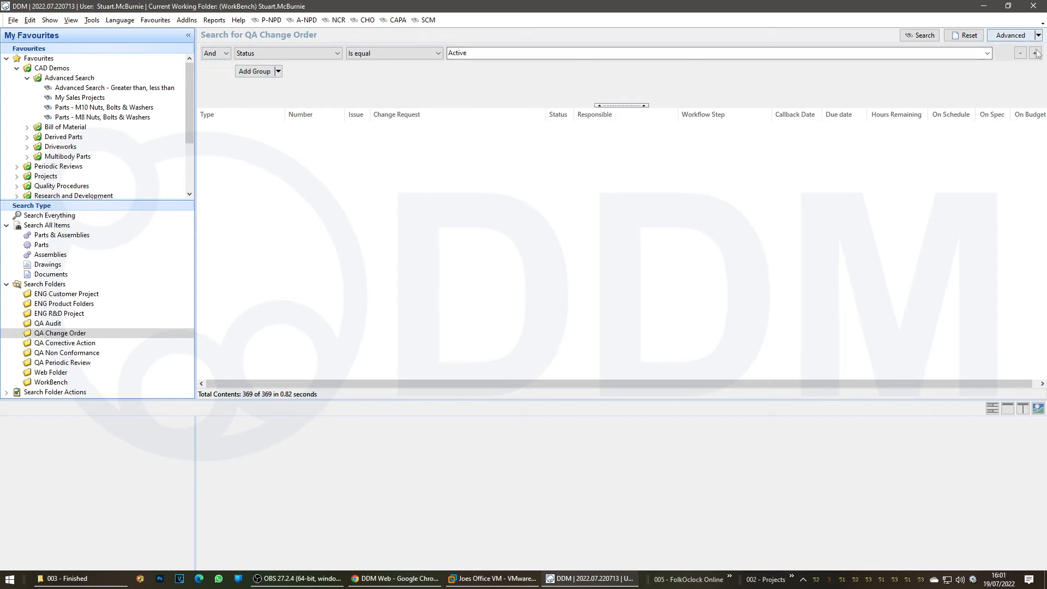
# Add a second criterion to the group requiring Responsible to be equal to the first employee's username
pyautogui.click(1034, 53)
pyautogui.click(310, 71)
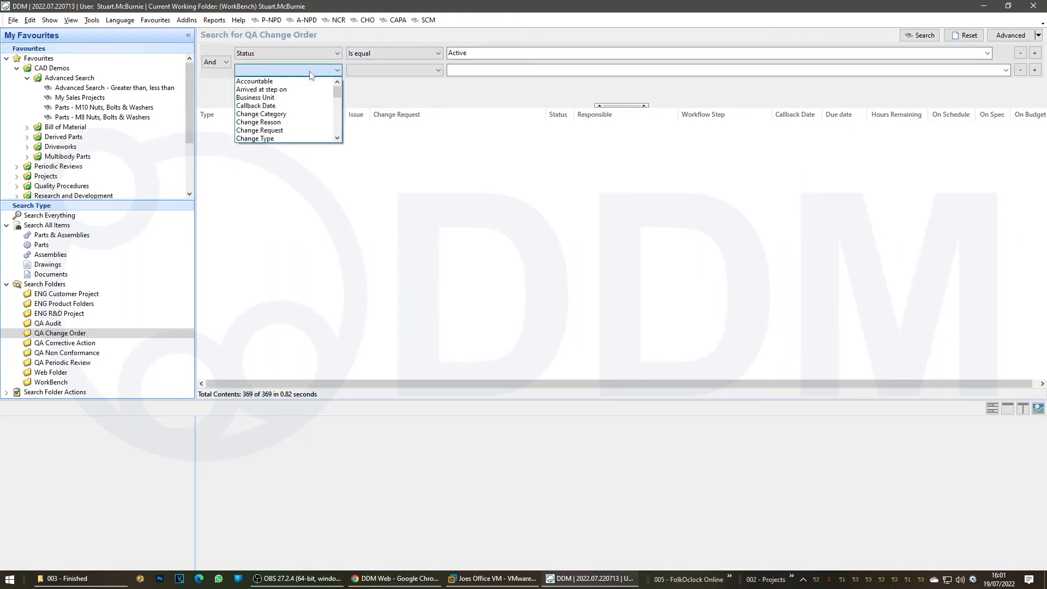
pyautogui.scroll(-4, 277, 117)
pyautogui.scroll(-2, 276, 118)
pyautogui.click(269, 137)
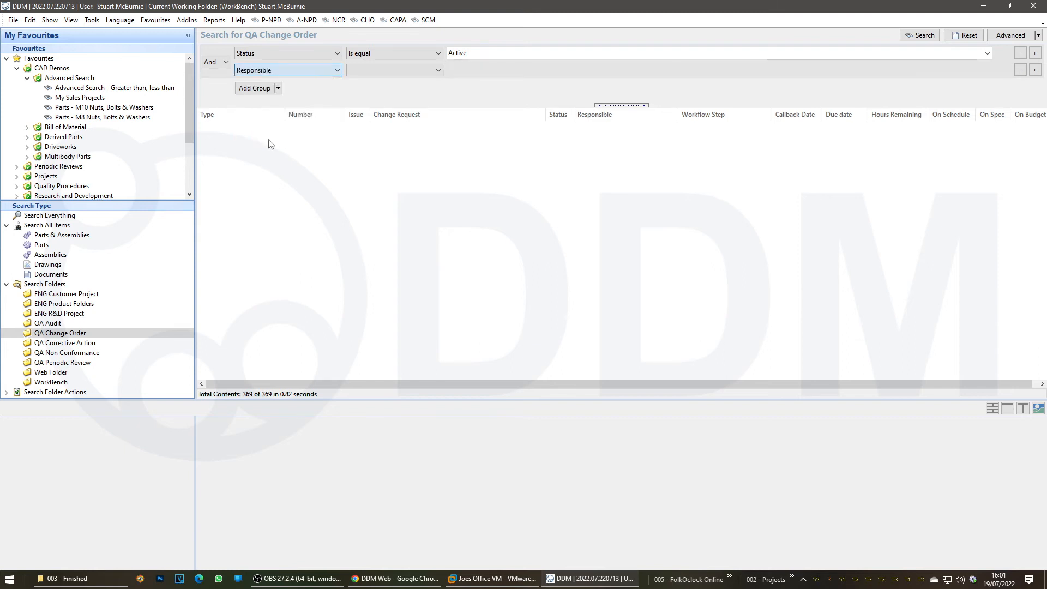
pyautogui.click(369, 71)
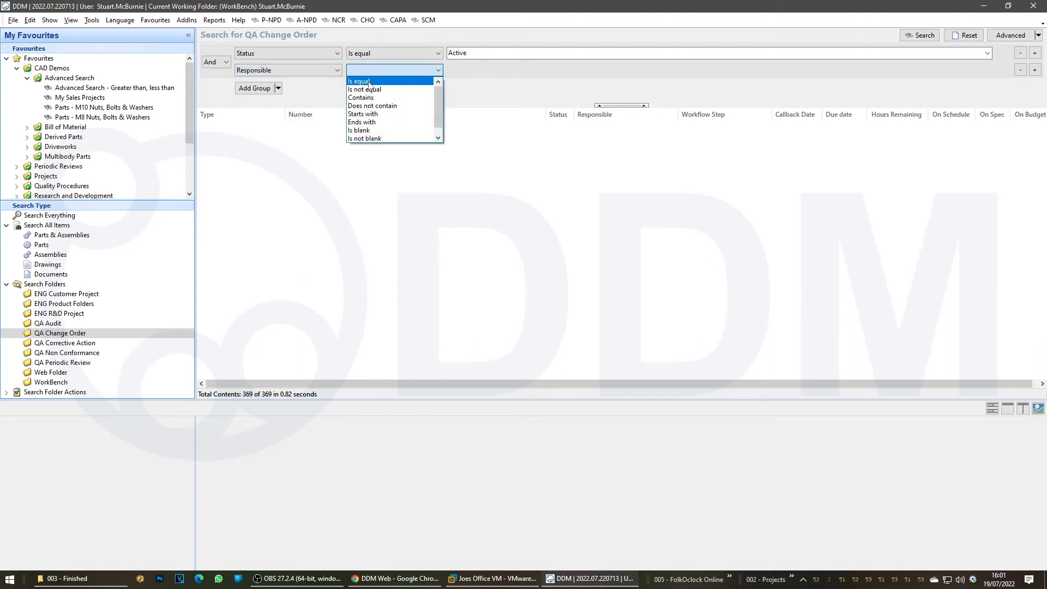
pyautogui.click(368, 82)
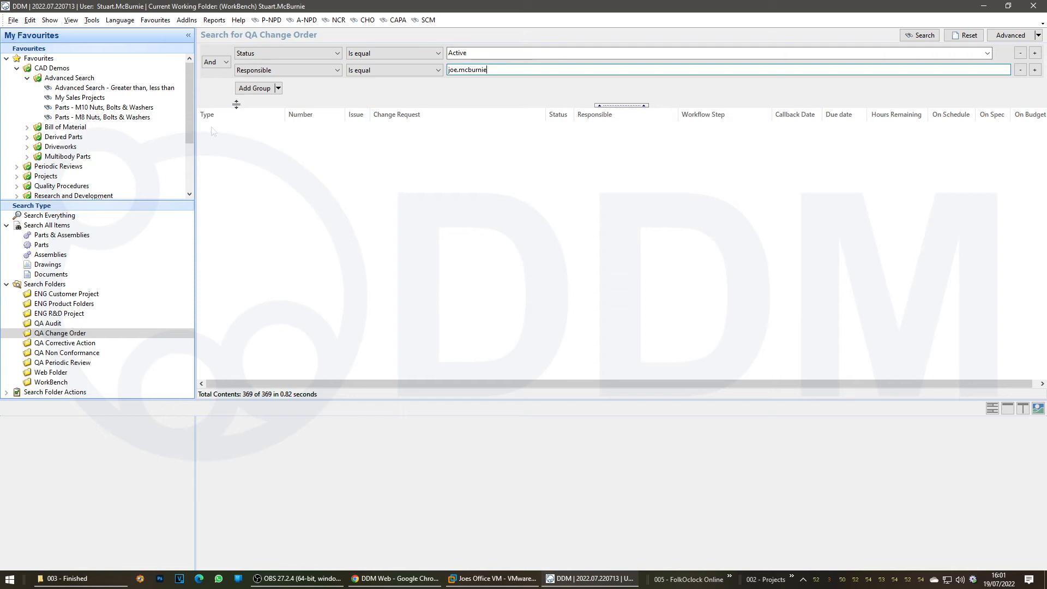
# Add a second criteria group joined with Or, enlarging the criteria area to show both groups
pyautogui.click(261, 90)
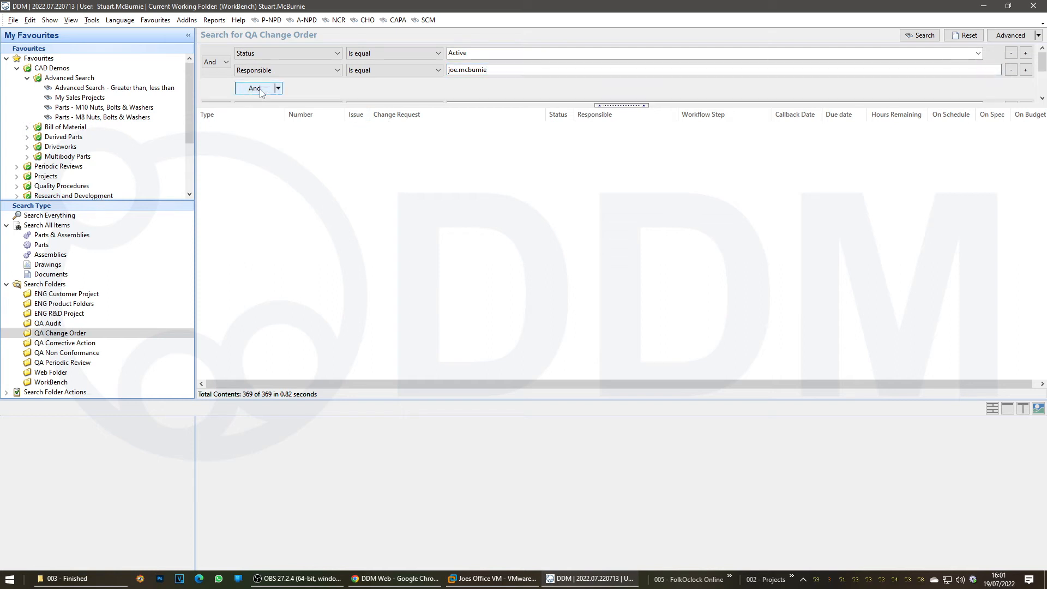
pyautogui.moveTo(278, 109); pyautogui.dragTo(275, 205)
pyautogui.click(278, 88)
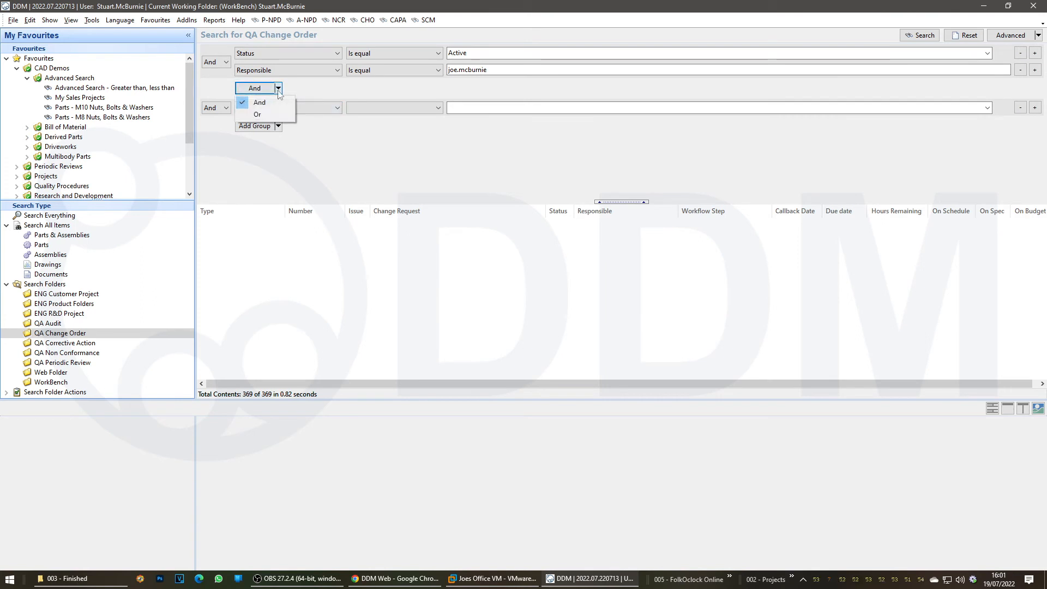
pyautogui.click(262, 107)
# Set the second group's first criterion to Status is equal to Active
pyautogui.click(282, 109)
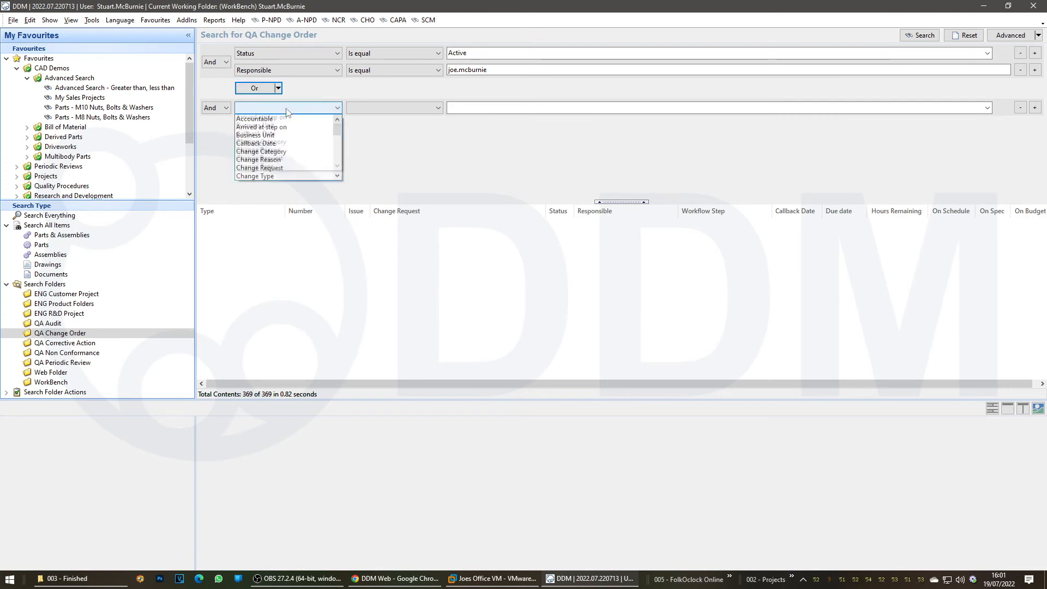
pyautogui.scroll(-6, 278, 147)
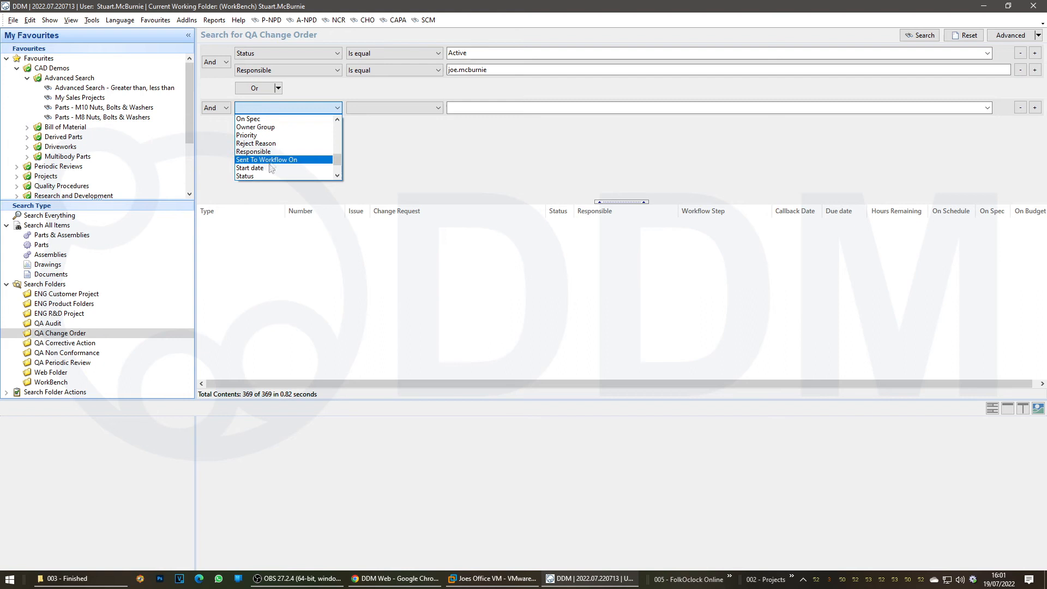
pyautogui.click(266, 175)
pyautogui.click(381, 109)
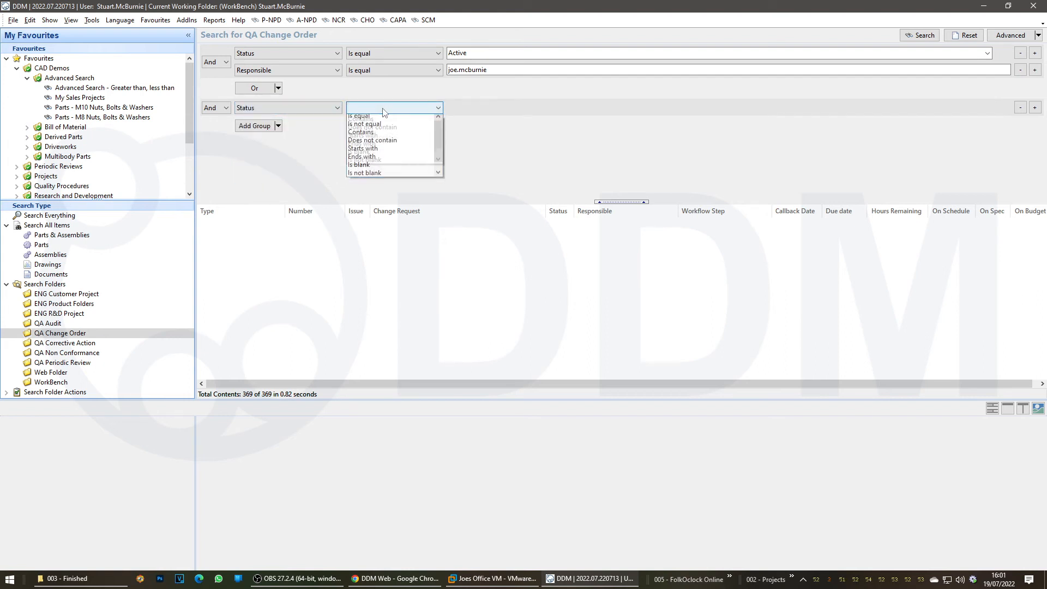
pyautogui.click(384, 117)
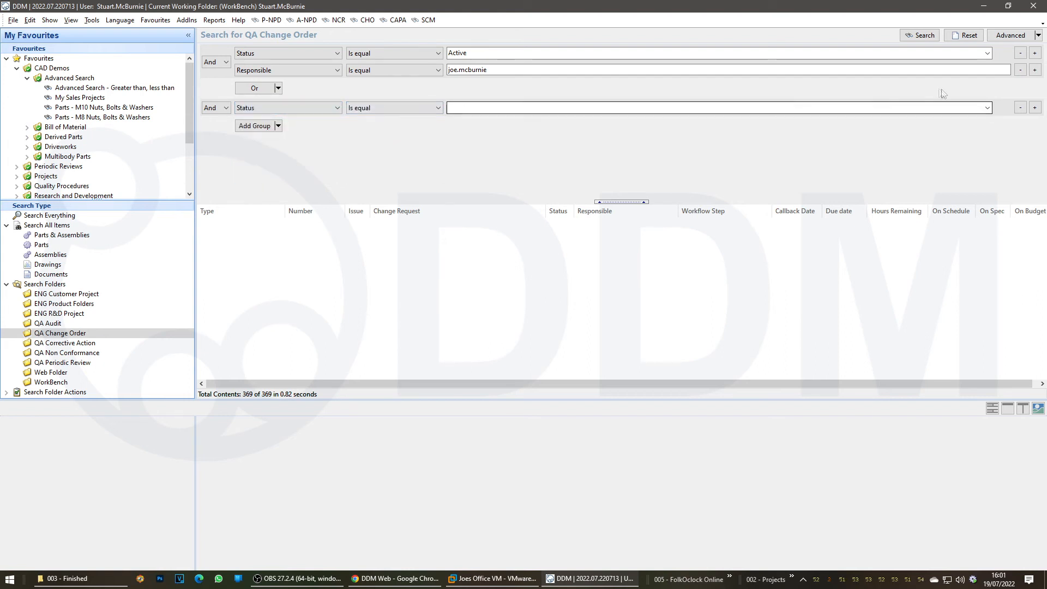
pyautogui.click(986, 108)
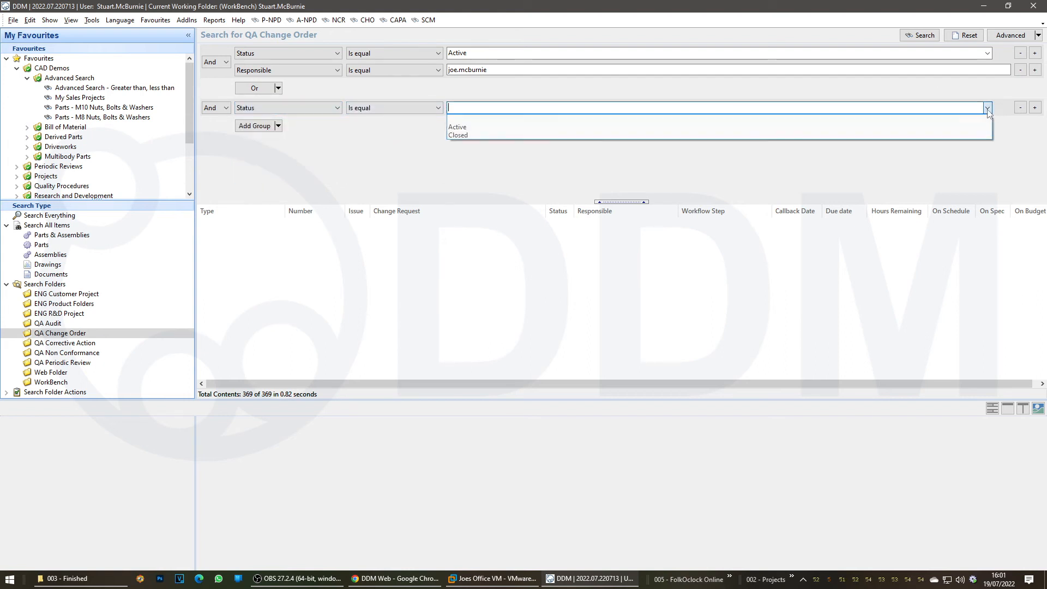
pyautogui.click(502, 127)
# Add a Responsible is equal criterion with another person's username to the second group, and run the search
pyautogui.click(1034, 107)
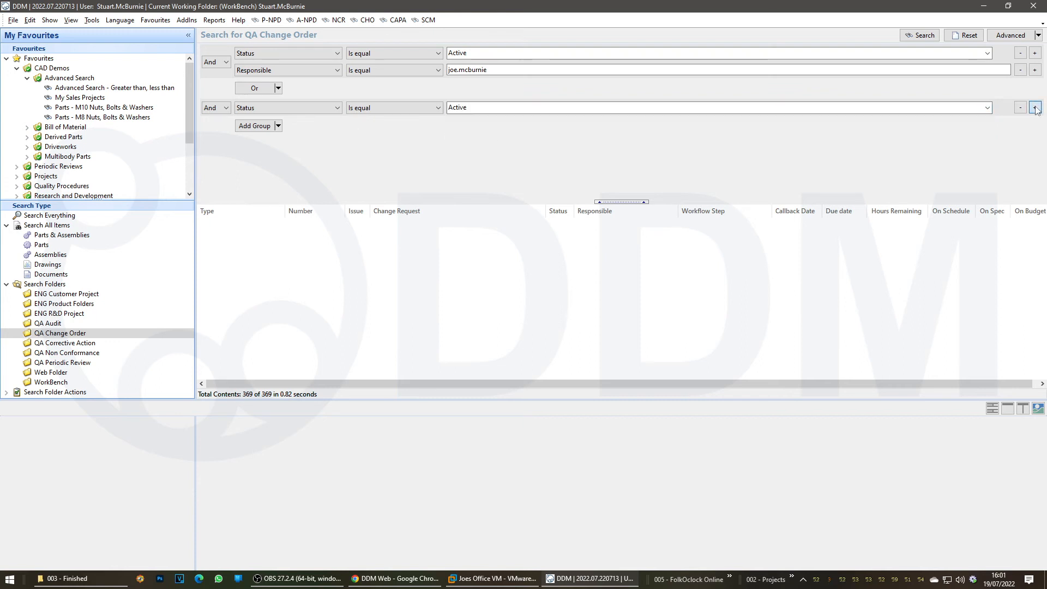
pyautogui.click(313, 125)
pyautogui.scroll(-6, 309, 158)
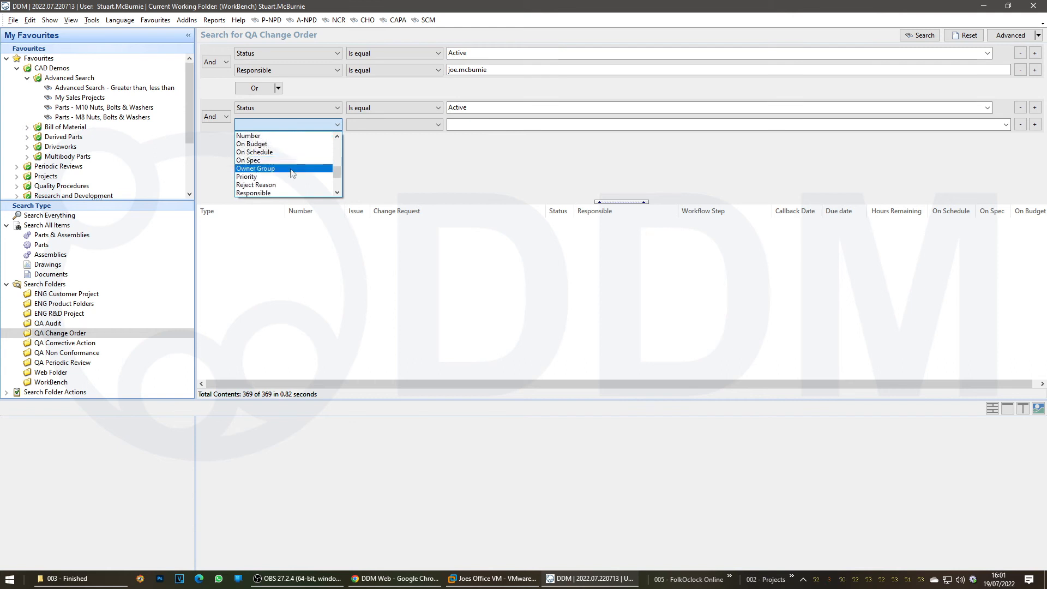
pyautogui.scroll(-1, 305, 164)
pyautogui.click(297, 169)
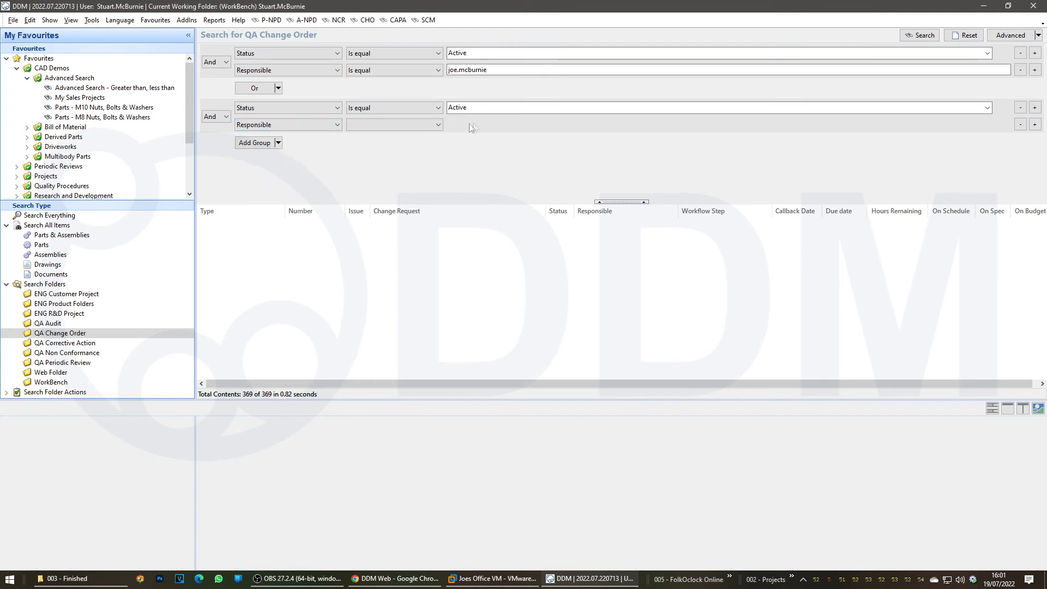
pyautogui.click(436, 125)
pyautogui.click(425, 133)
pyautogui.click(464, 126)
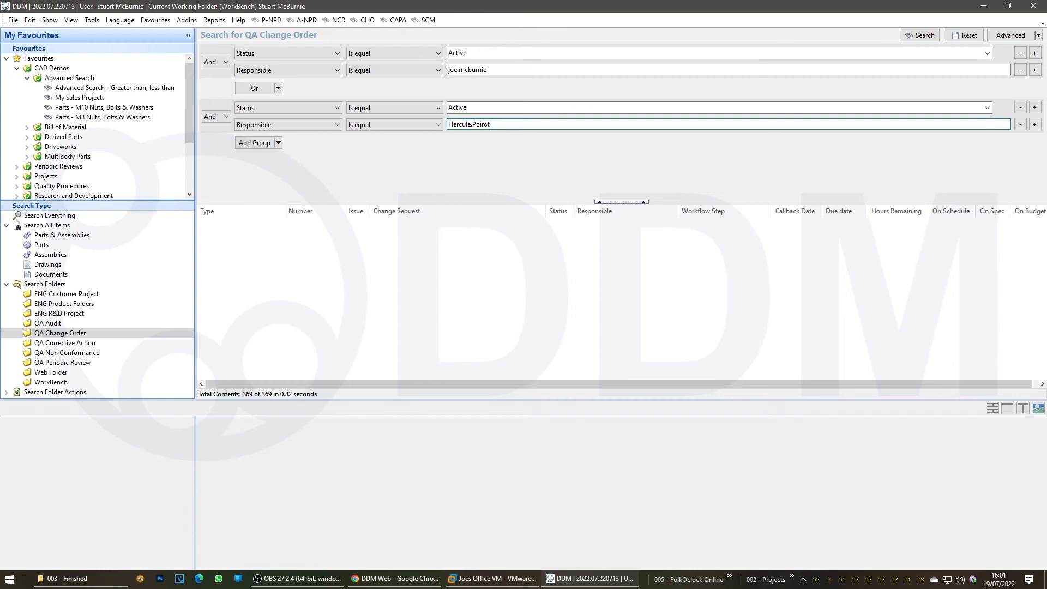
pyautogui.write('Hercule.Poirot')
pyautogui.click(921, 35)
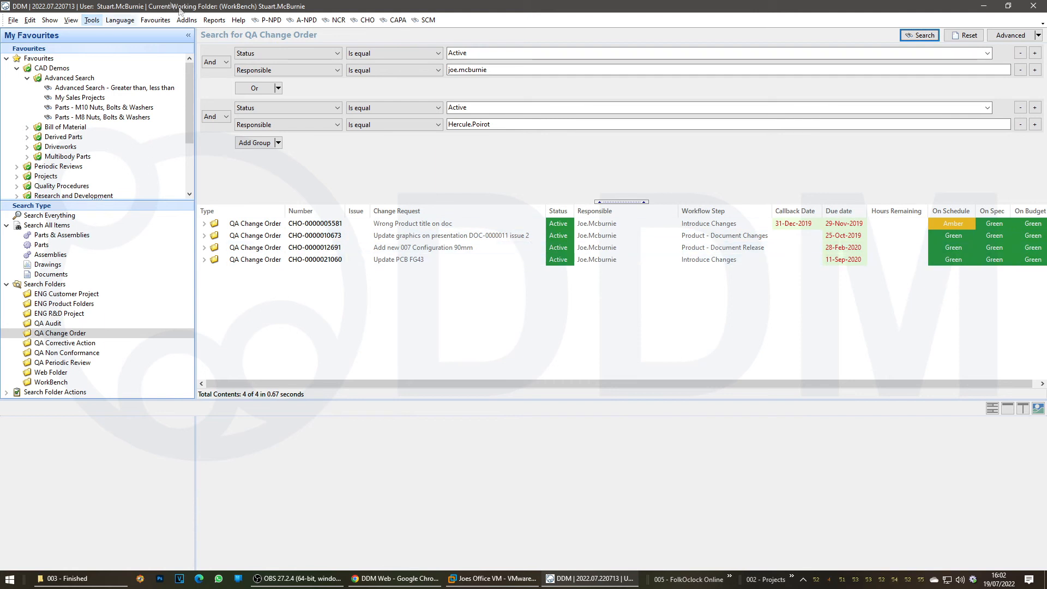
# Run the CHO favourite search and select the Update PCB FG43 change order to view its properties
pyautogui.click(365, 21)
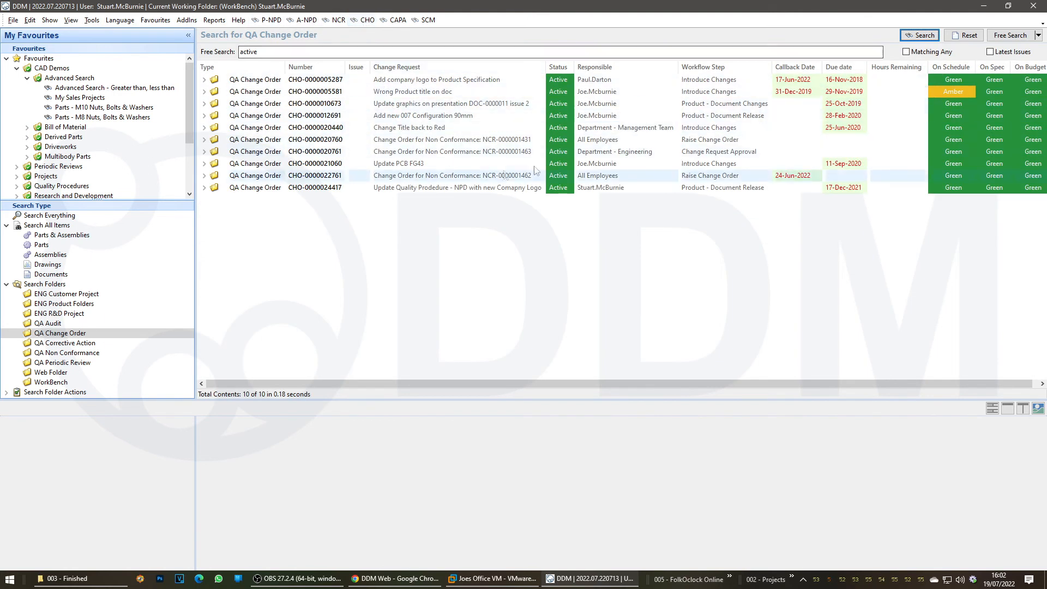
pyautogui.click(590, 187)
pyautogui.click(591, 166)
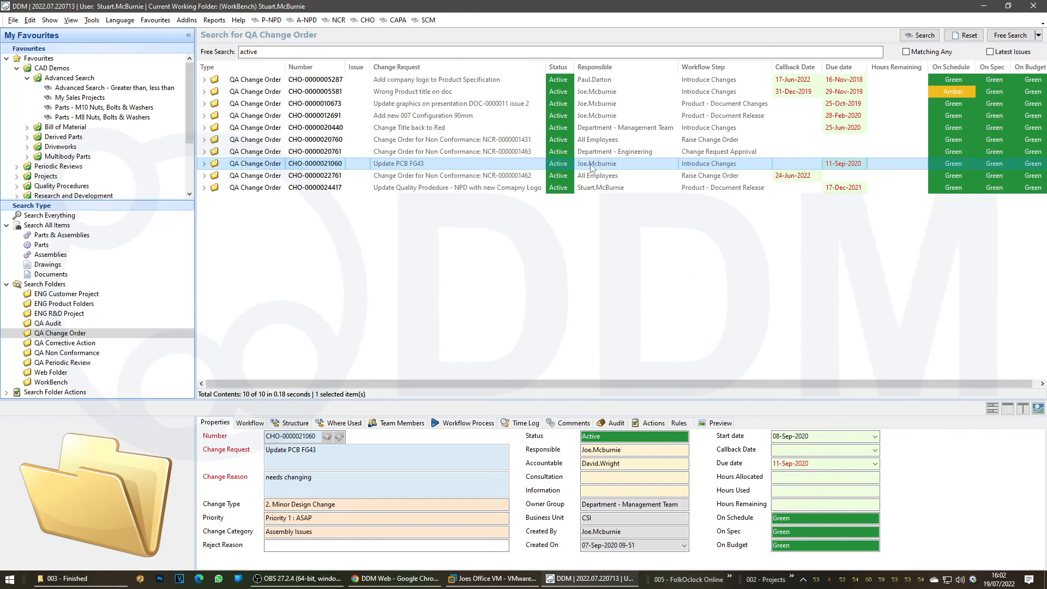
# Switch the QA Change Order search from Free Search to Advanced mode and enlarge the criteria area
pyautogui.click(1018, 36)
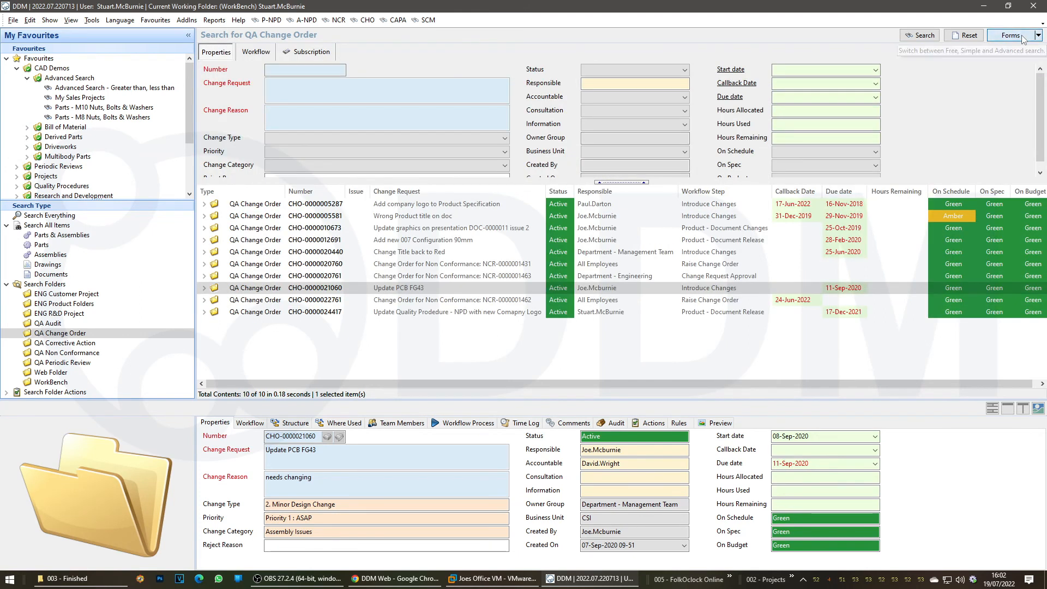
pyautogui.click(1018, 36)
pyautogui.moveTo(332, 180); pyautogui.dragTo(332, 232)
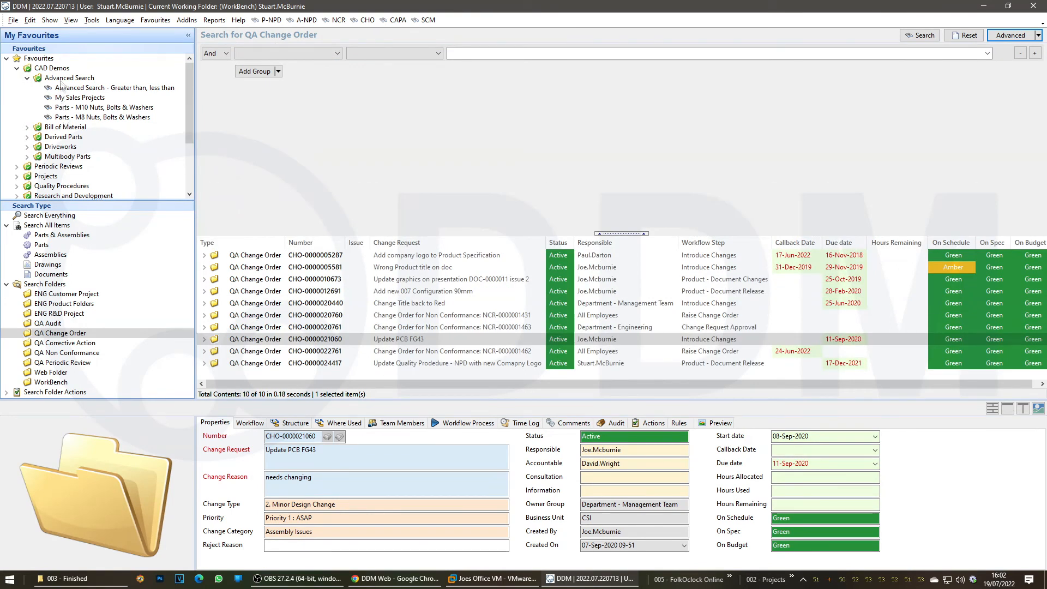
# Run the Quality Procedures favourite for one employee's active change orders
pyautogui.click(149, 22)
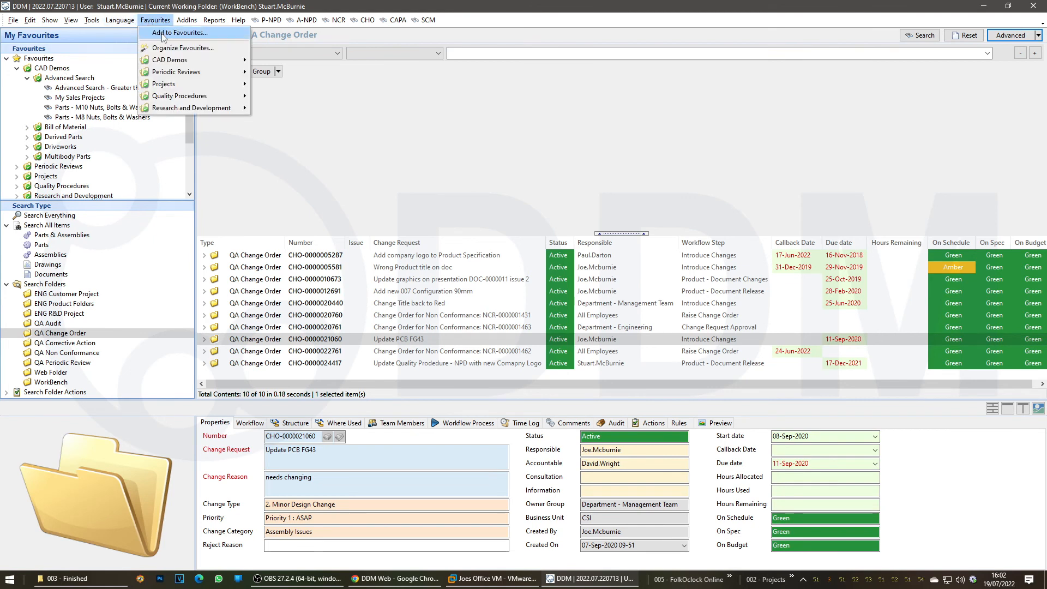
pyautogui.moveTo(168, 98)
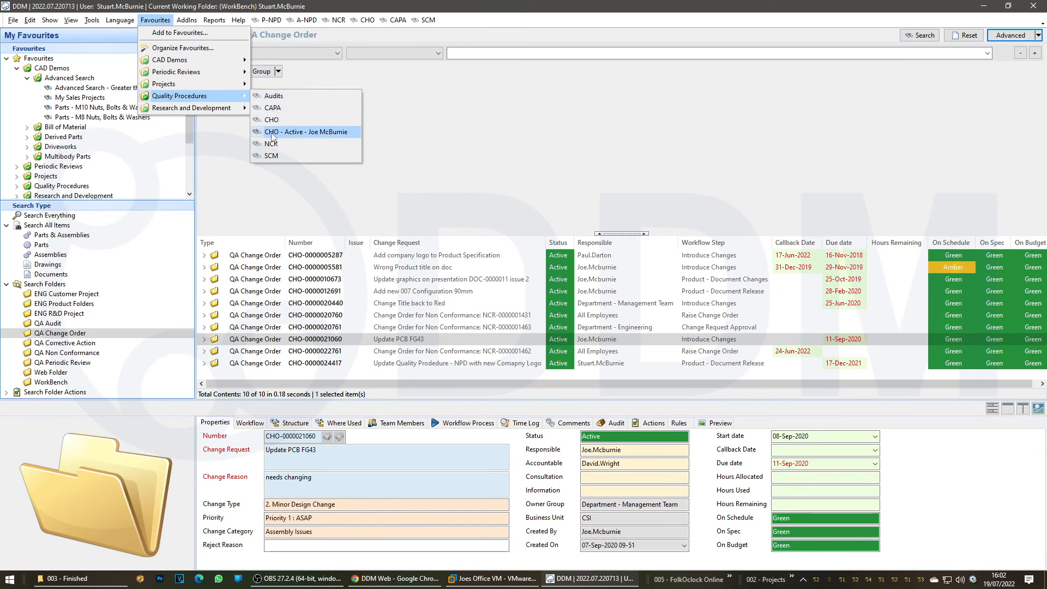
pyautogui.click(296, 132)
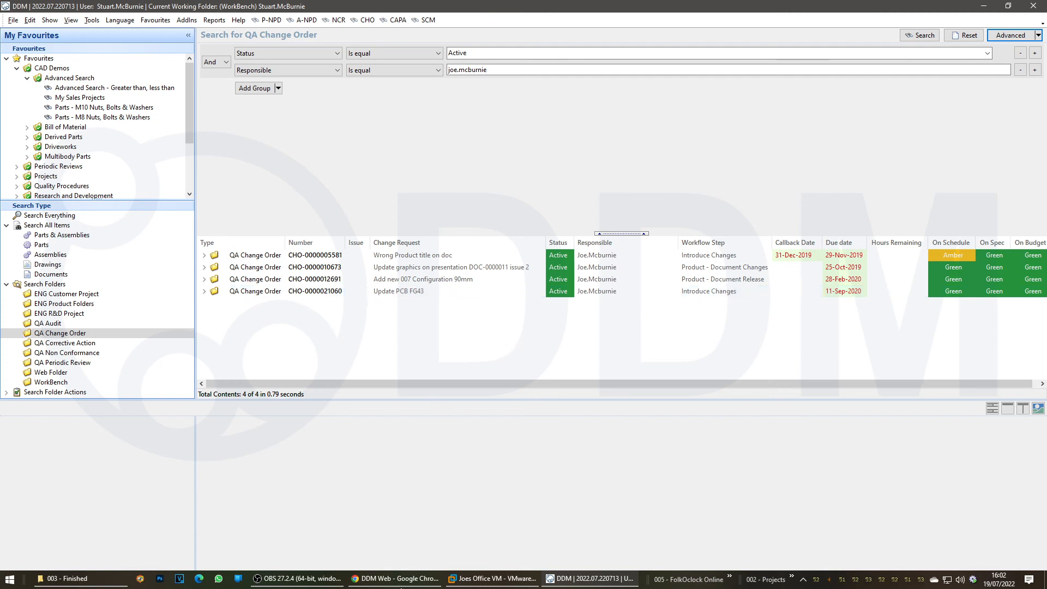
# Switch to the DDM Web portal in Chrome, and expand and collapse its navigation options
pyautogui.click(395, 578)
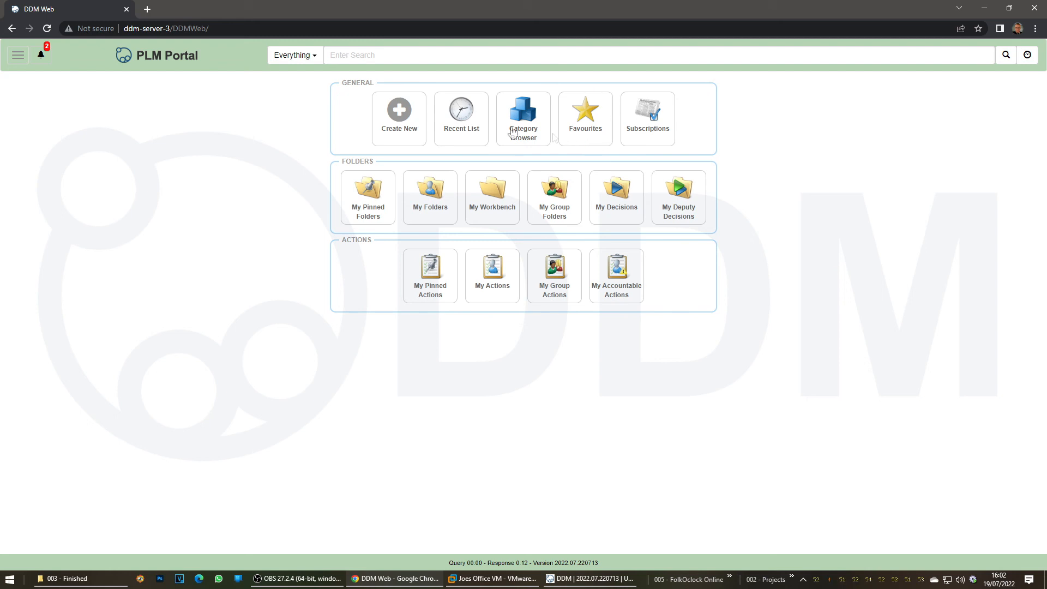
pyautogui.click(18, 55)
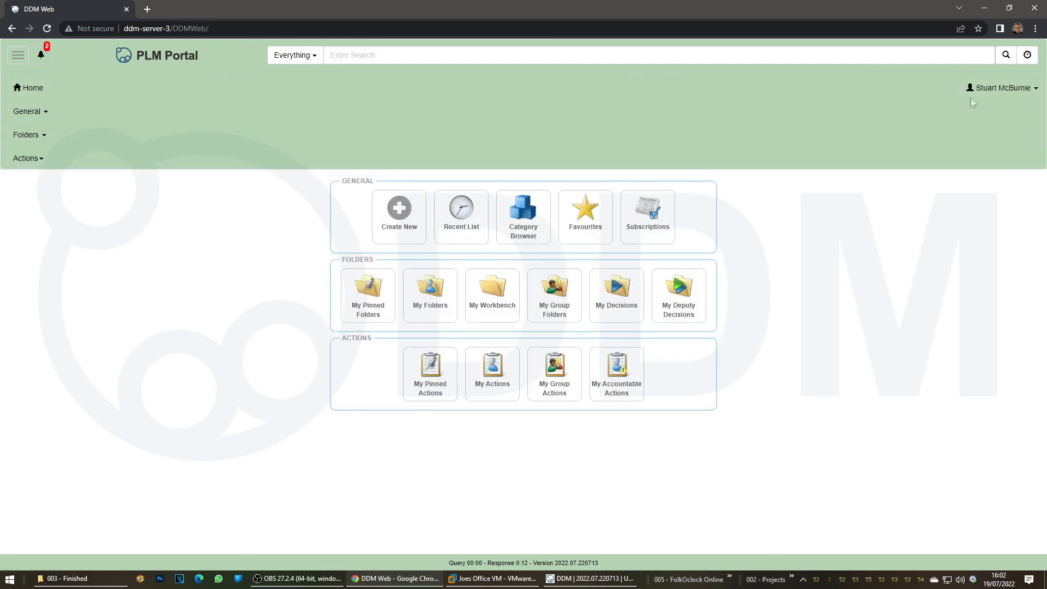
pyautogui.click(16, 57)
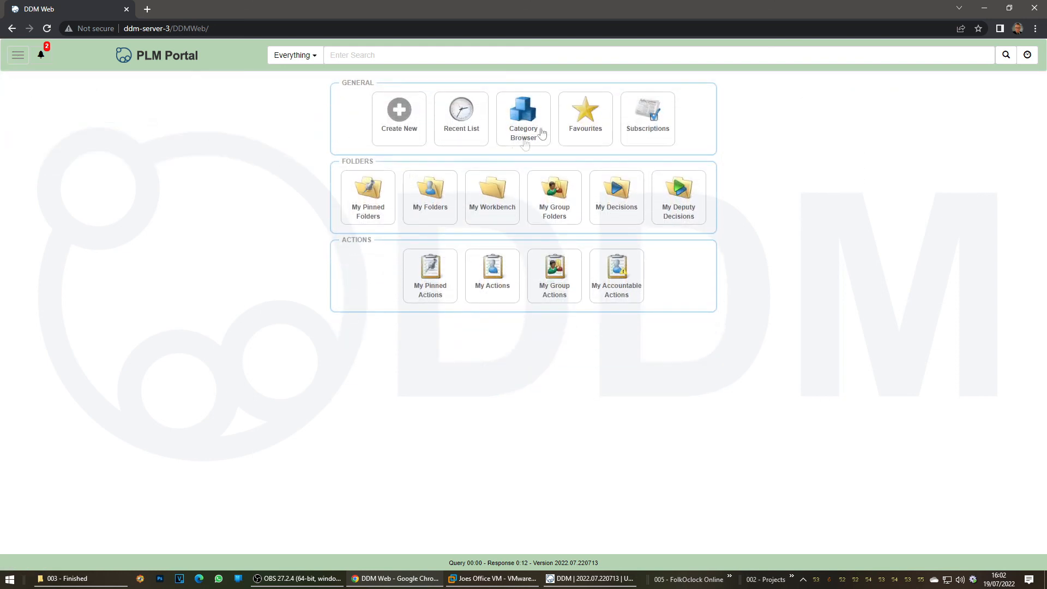
# Run the "Parts - M10 Nuts, Bolts & Washers" favourite from the portal's CAD Demos > Advanced Search folder
pyautogui.click(588, 115)
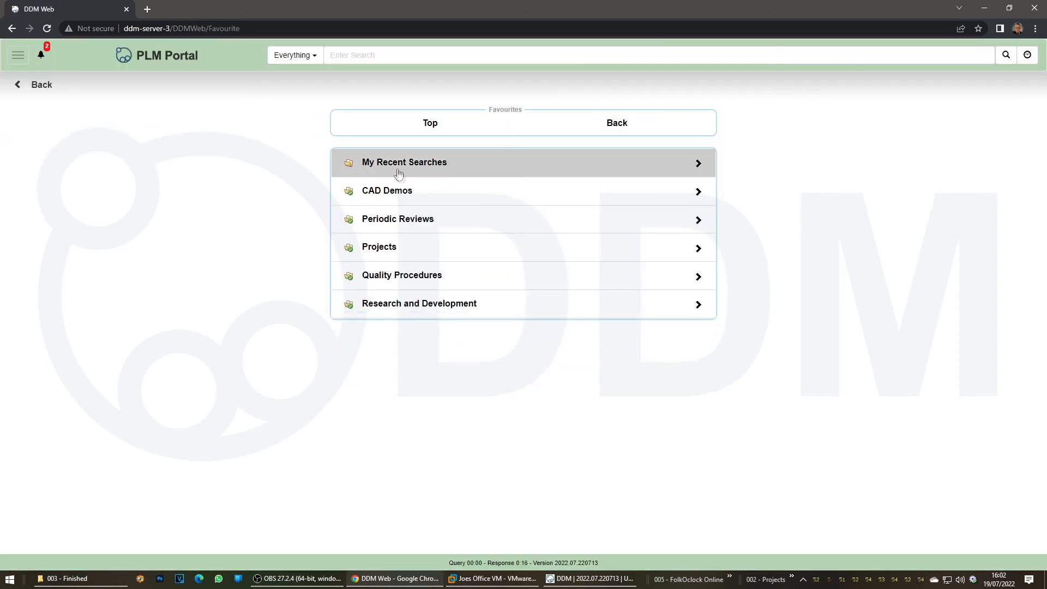
pyautogui.click(398, 195)
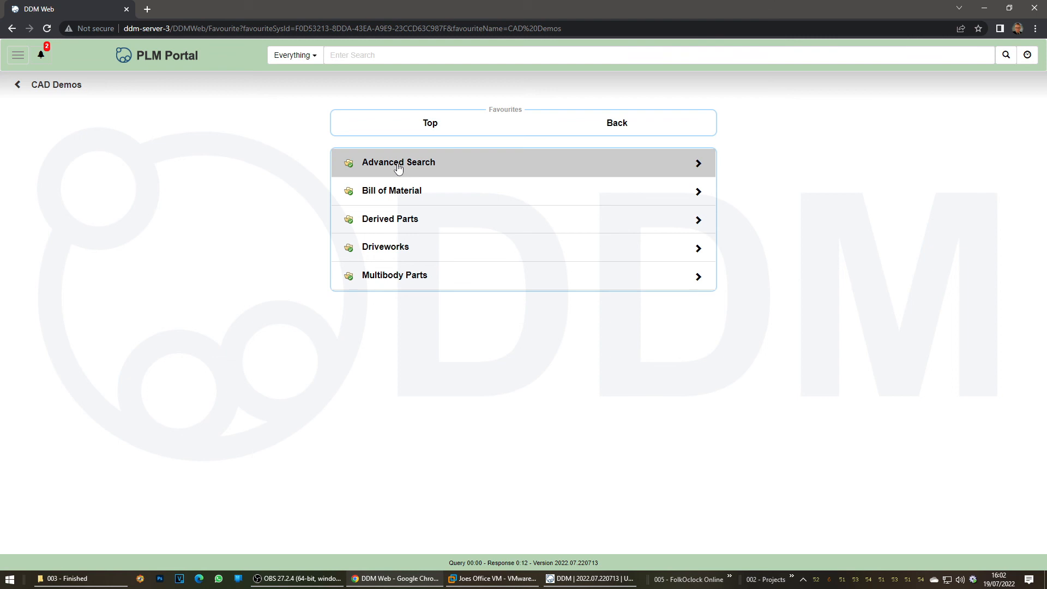
pyautogui.click(398, 177)
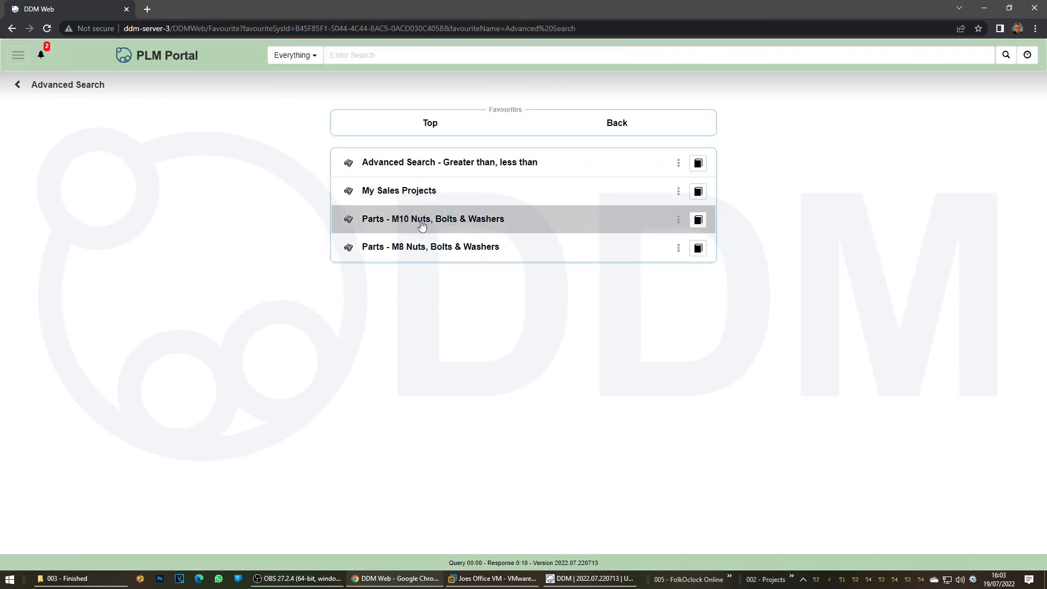
pyautogui.click(424, 223)
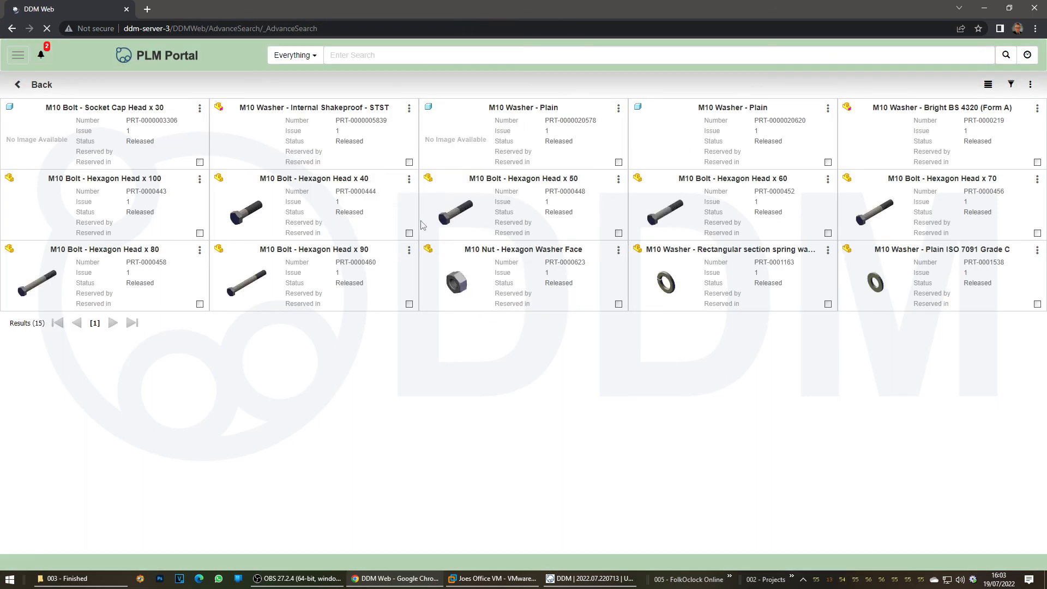